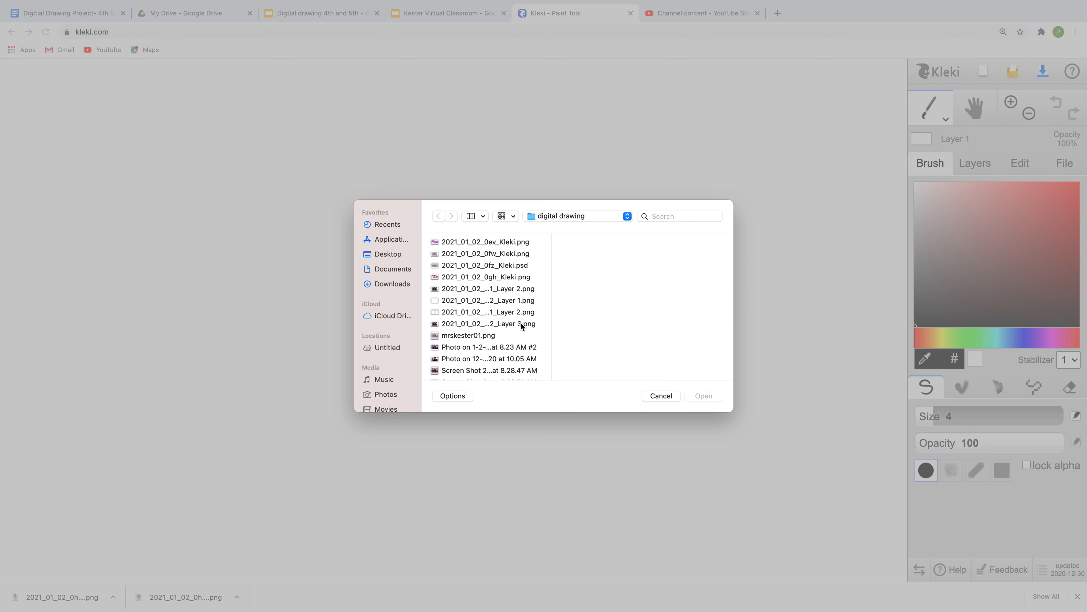
Import the line drawing 2021_01_02_0h5_Kleki_01_Layer 2.png as a new layer, keeping its default position.
click(510, 315)
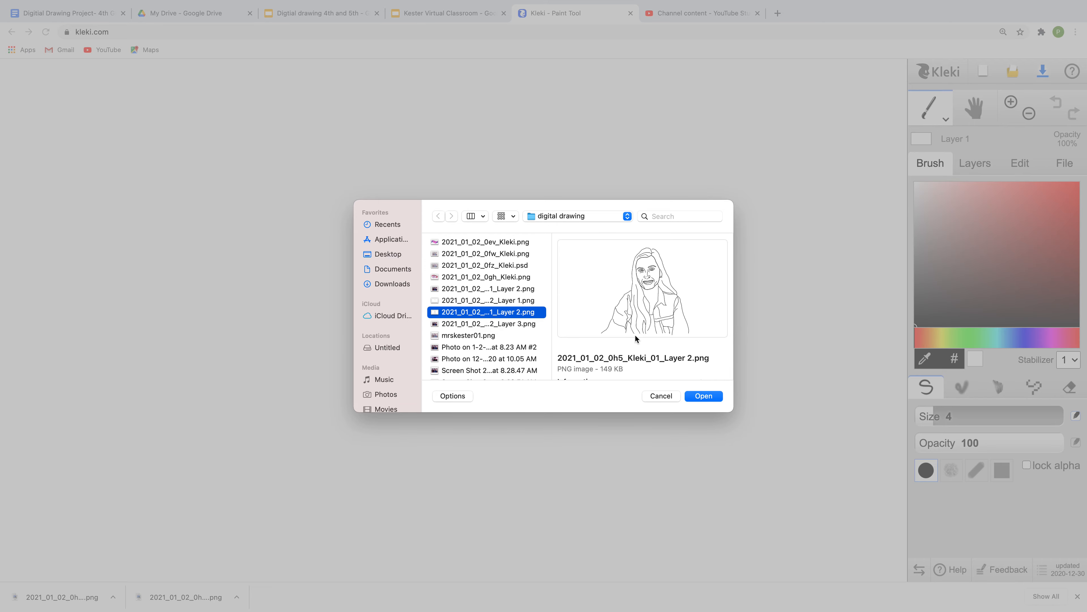
click(700, 397)
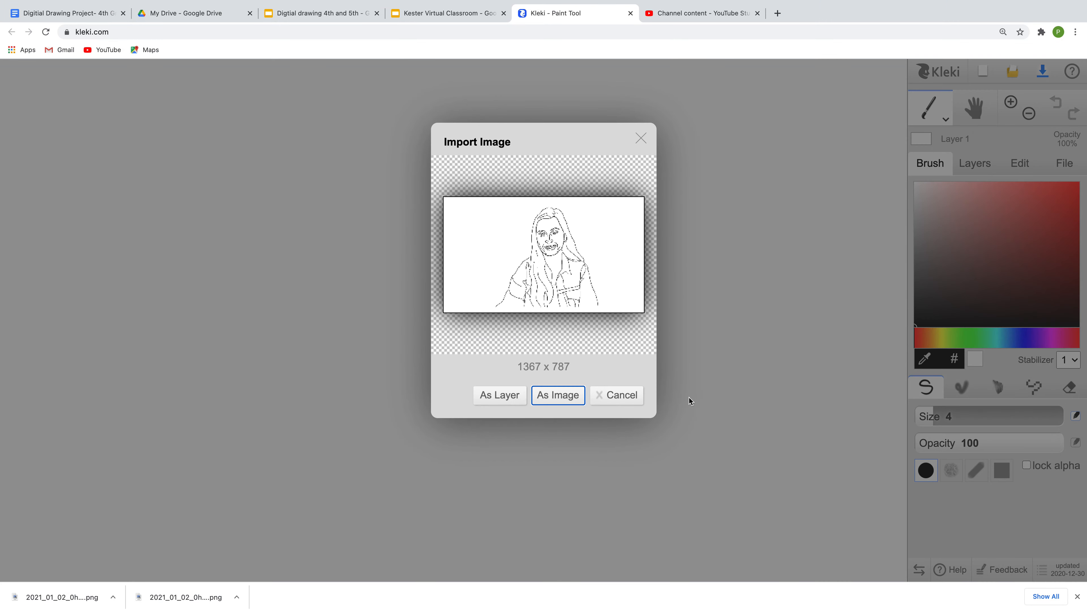
click(489, 397)
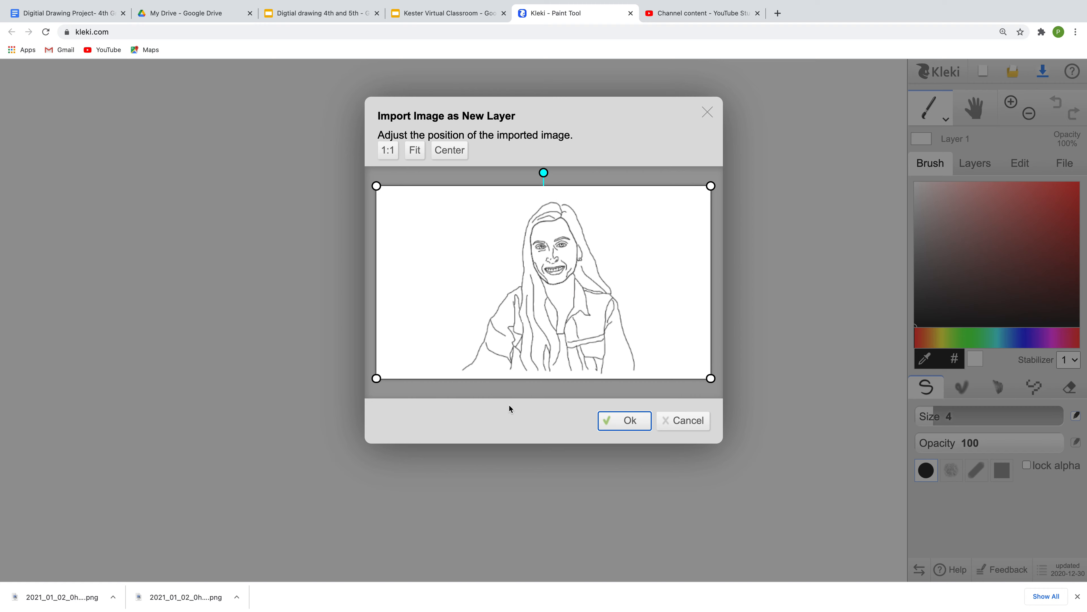
click(625, 421)
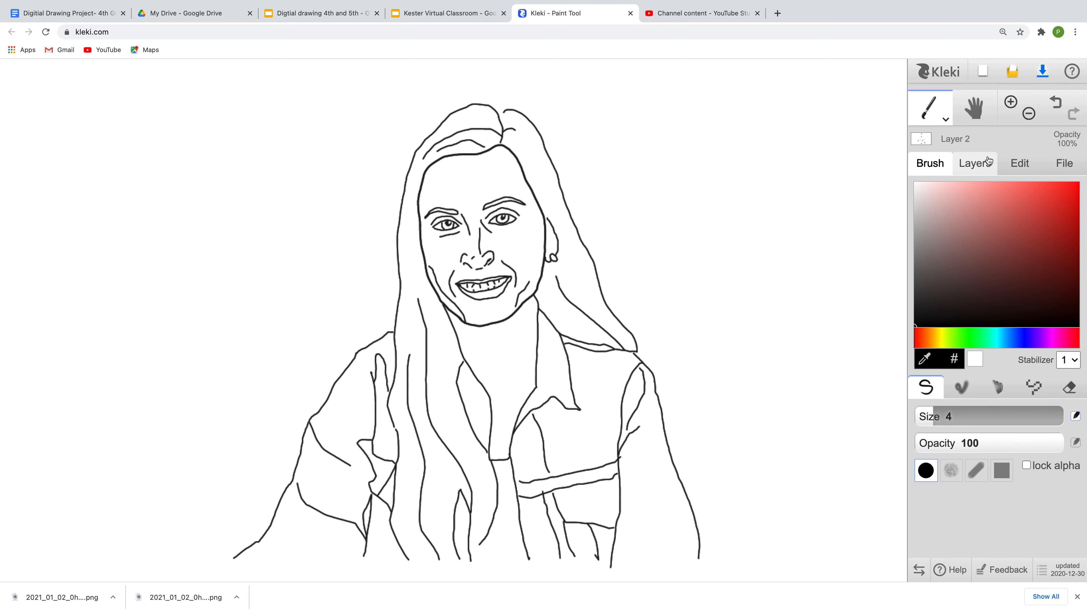
Import the portrait photo "Photo on 1-2-21 at 8.23 AM #2" as a new layer above the line drawing.
click(1007, 76)
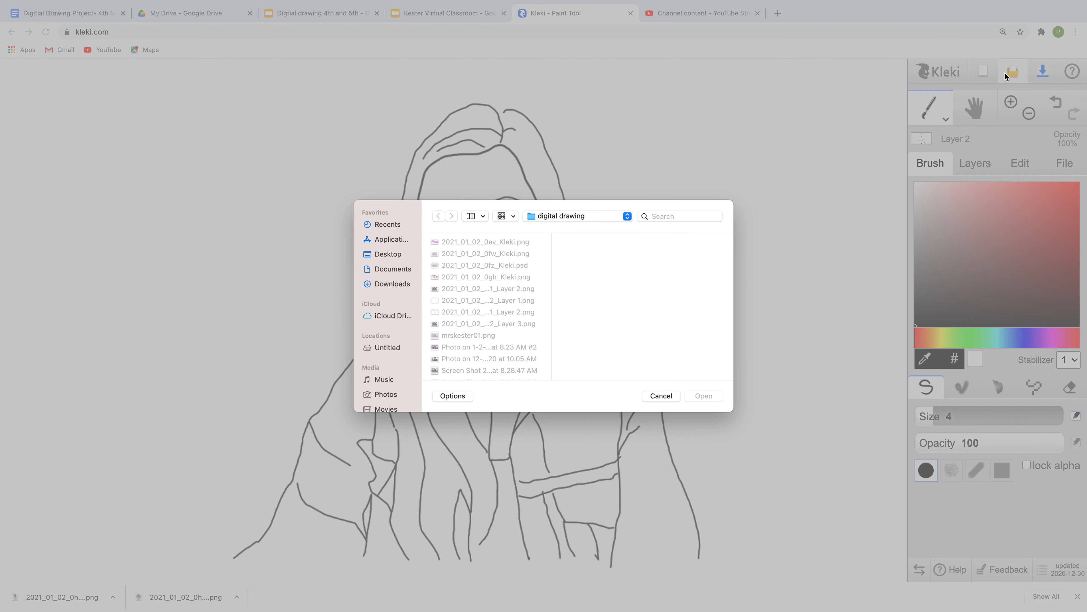
click(521, 348)
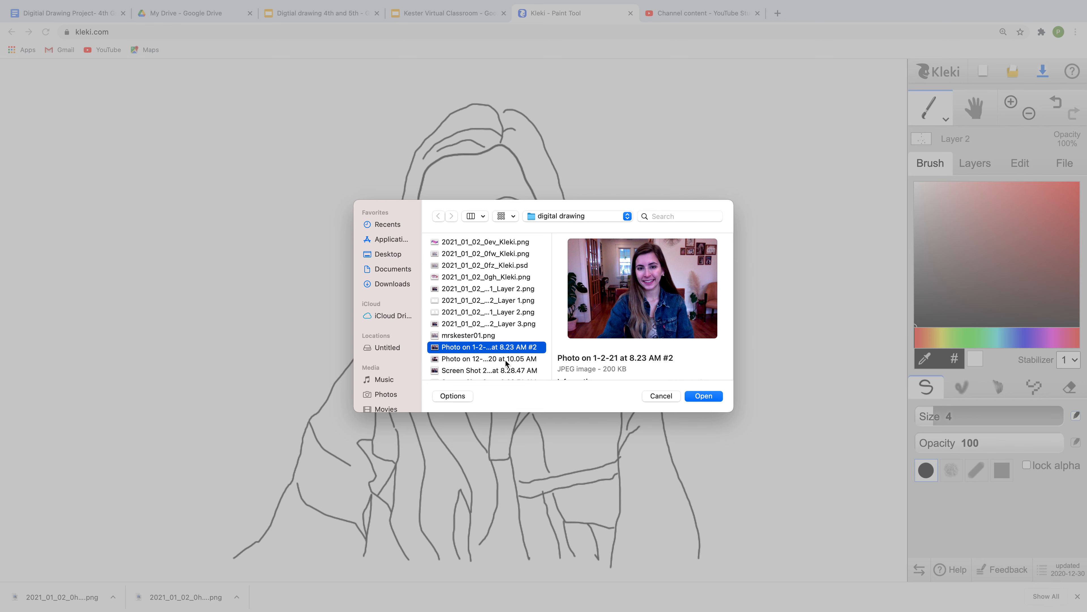
click(506, 361)
click(489, 347)
click(476, 336)
click(468, 313)
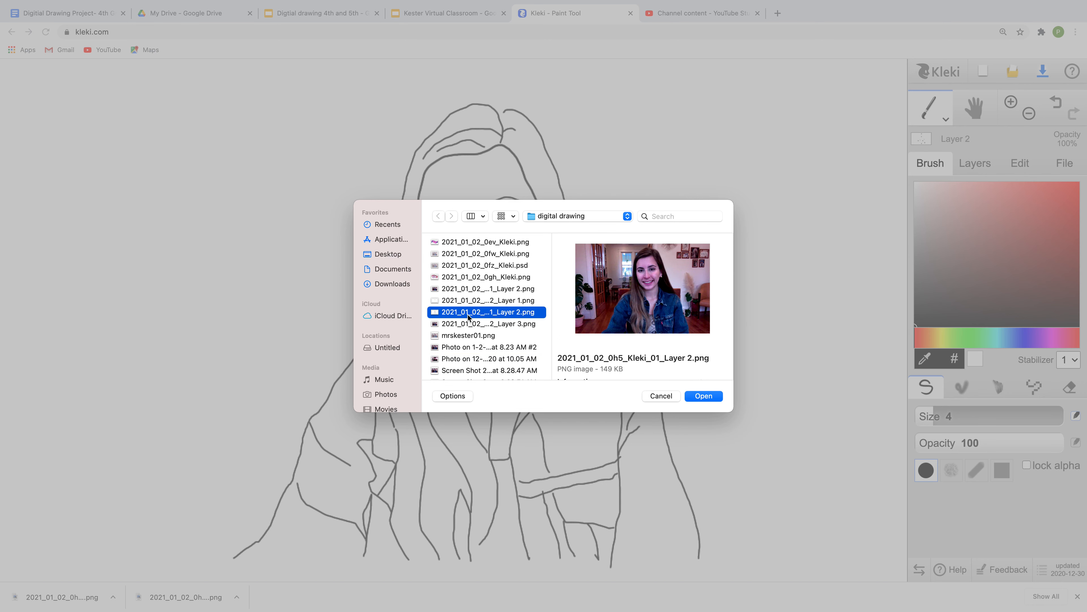
click(486, 348)
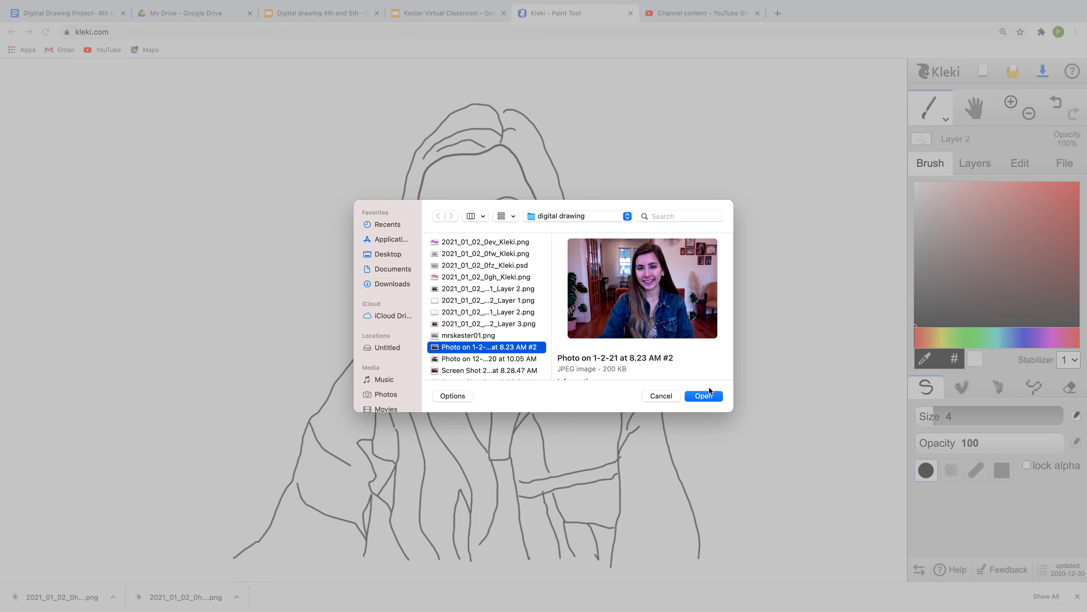
click(704, 397)
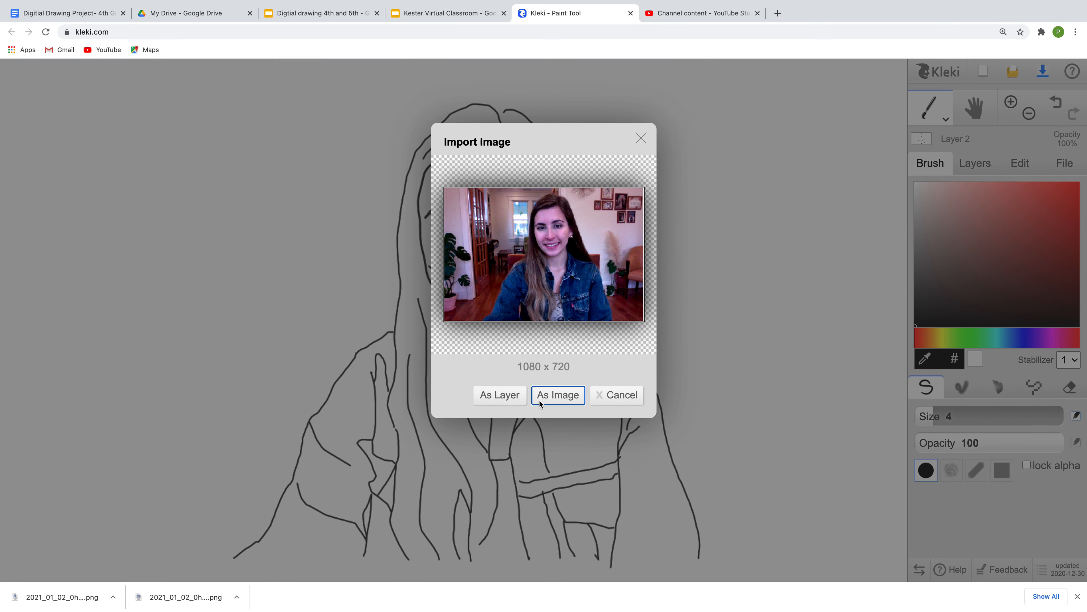
click(504, 397)
click(612, 424)
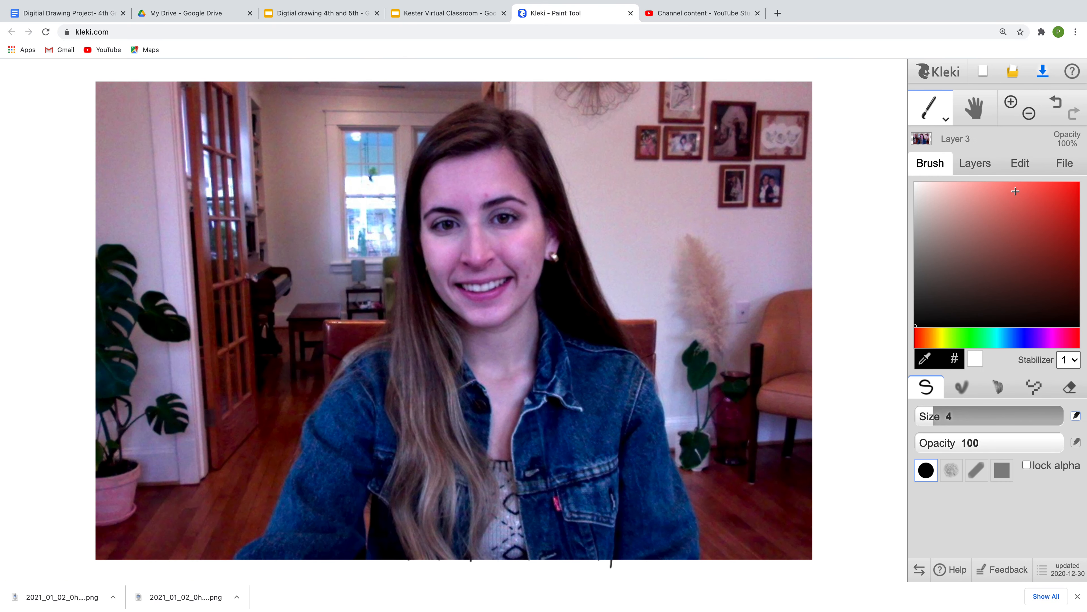
Lower the photo layer's opacity to 50%.
click(975, 163)
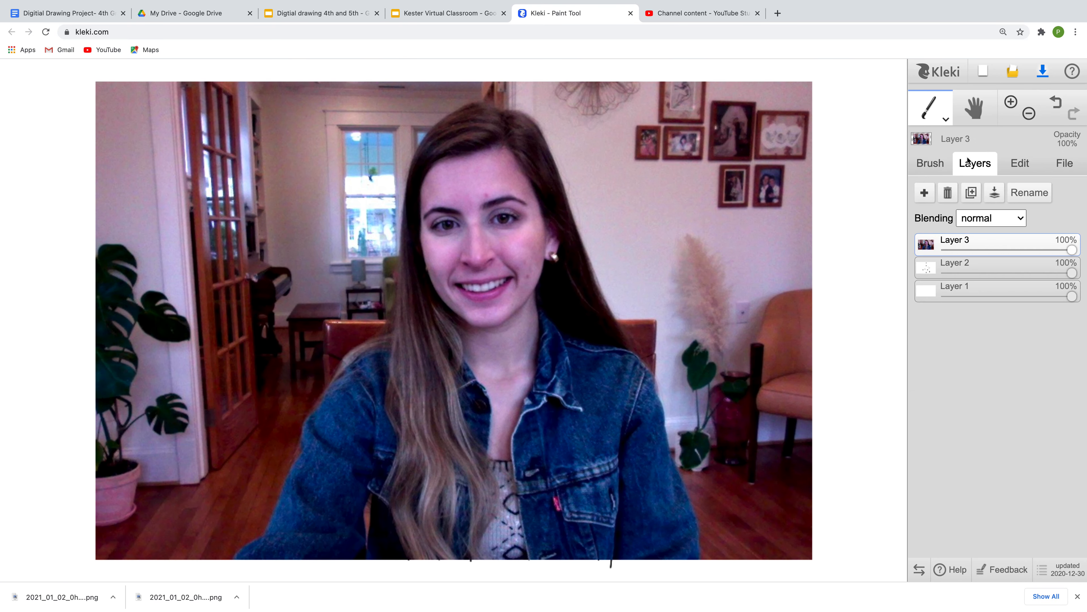
drag(1070, 249, 1009, 251)
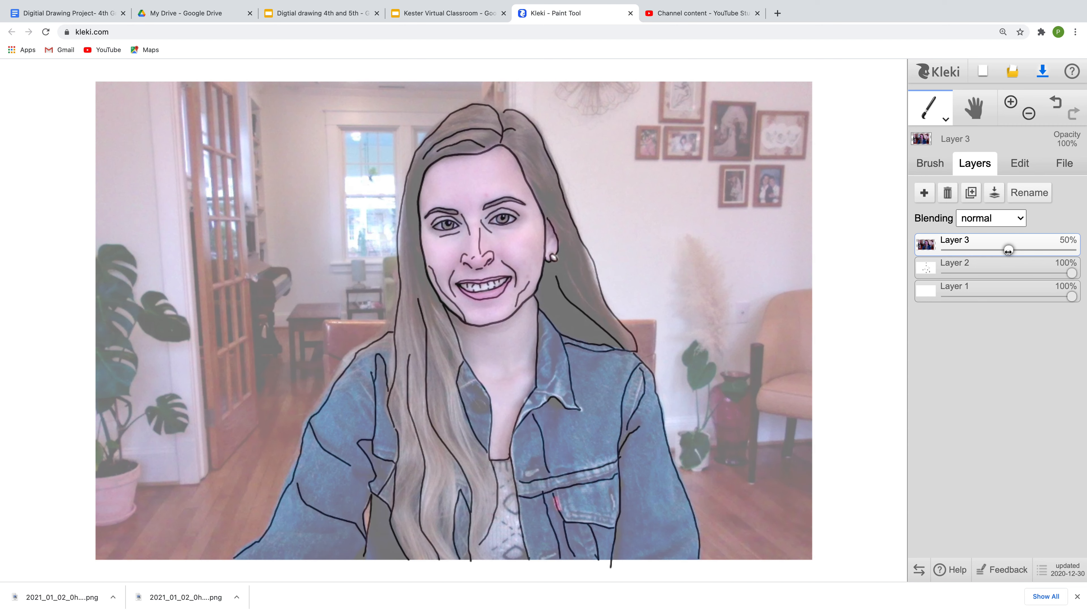
Delete the blank Layer 1 and brush black button, pocket and neck details onto the line drawing layer.
click(995, 290)
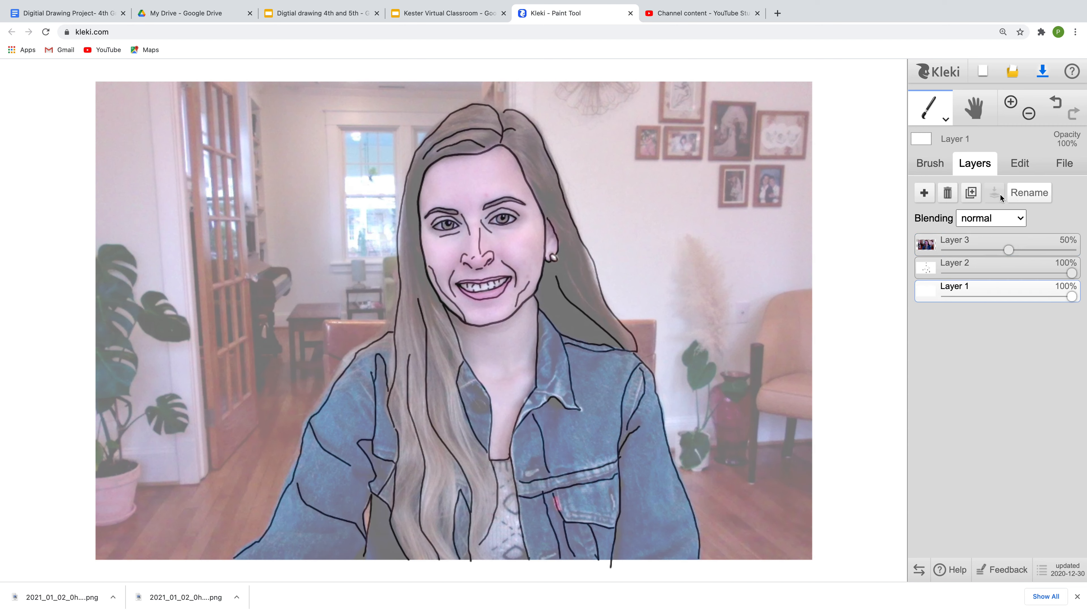
click(947, 193)
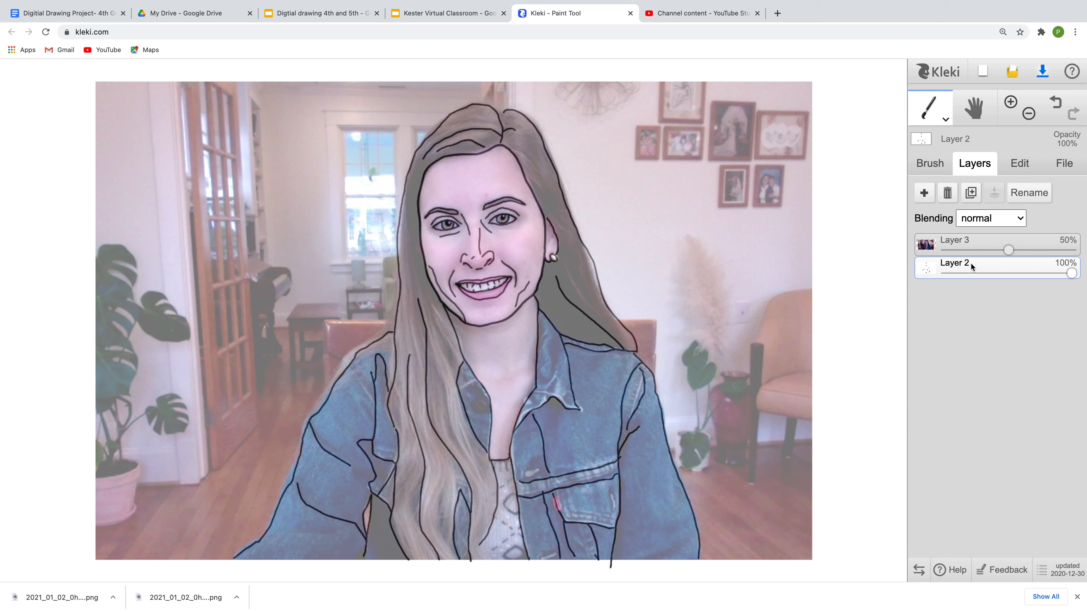
click(930, 163)
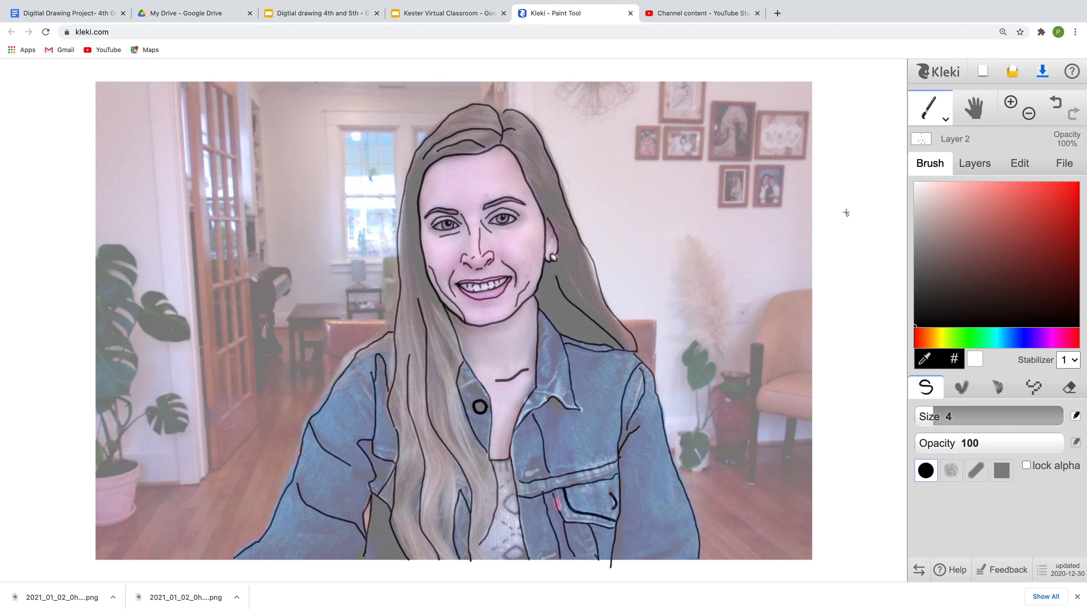
Delete the photo layer above the line drawing, undo the deletion, and delete the layer again.
click(956, 163)
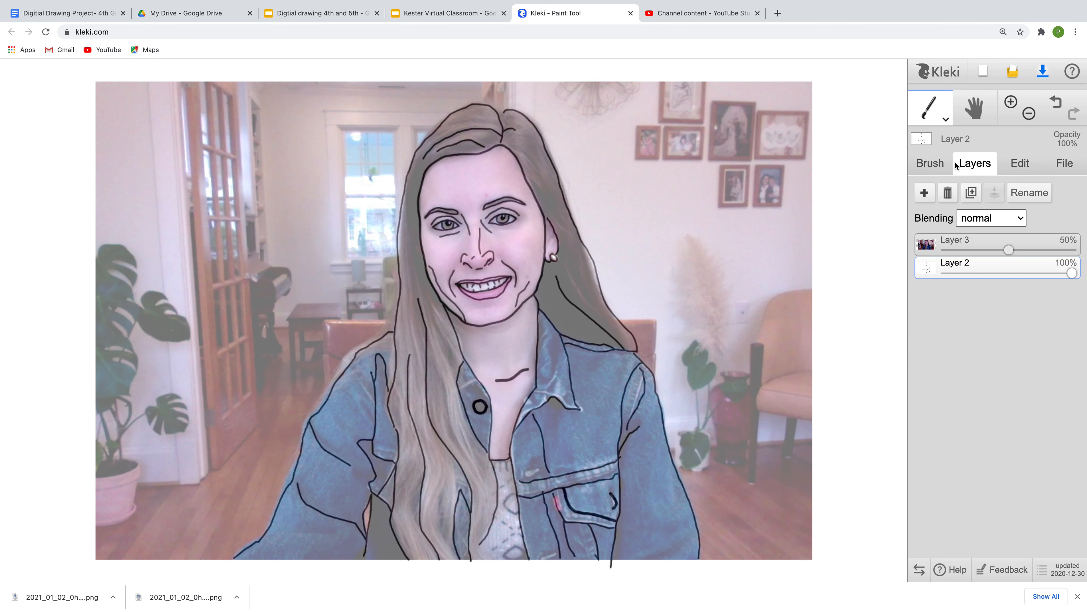
click(935, 244)
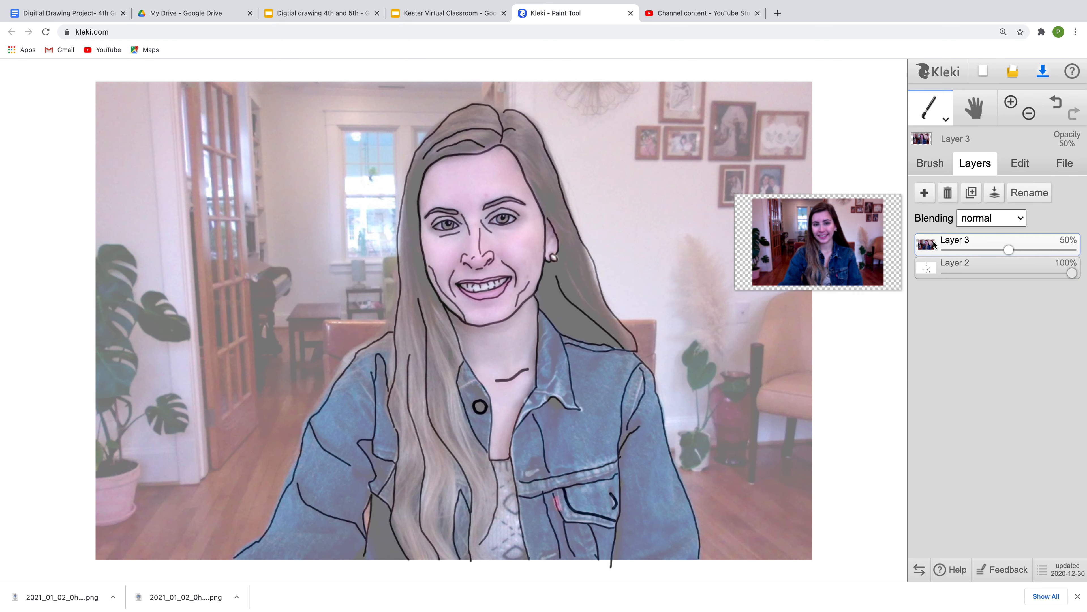
click(949, 194)
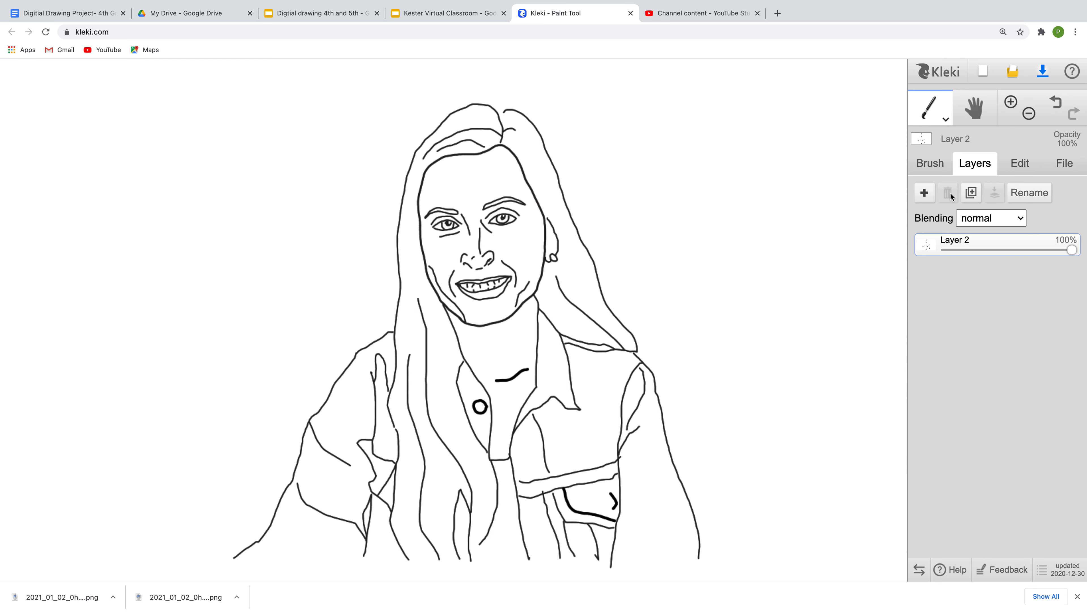
click(1054, 108)
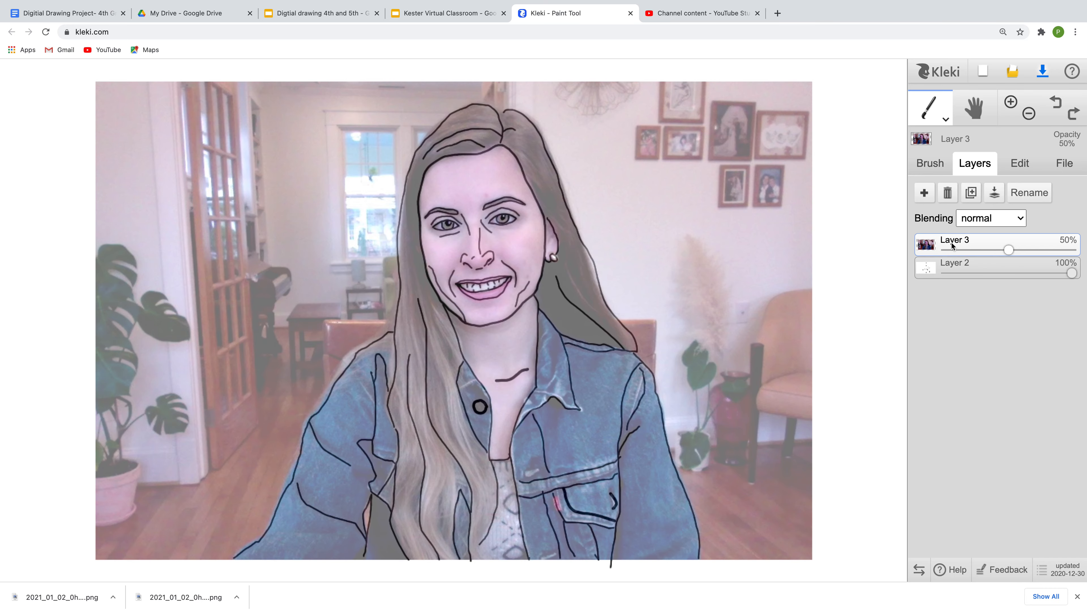
click(948, 193)
Import "Photo on 1-2-21 at 8.23 AM #2" again as a new layer and delete that layer.
click(1003, 78)
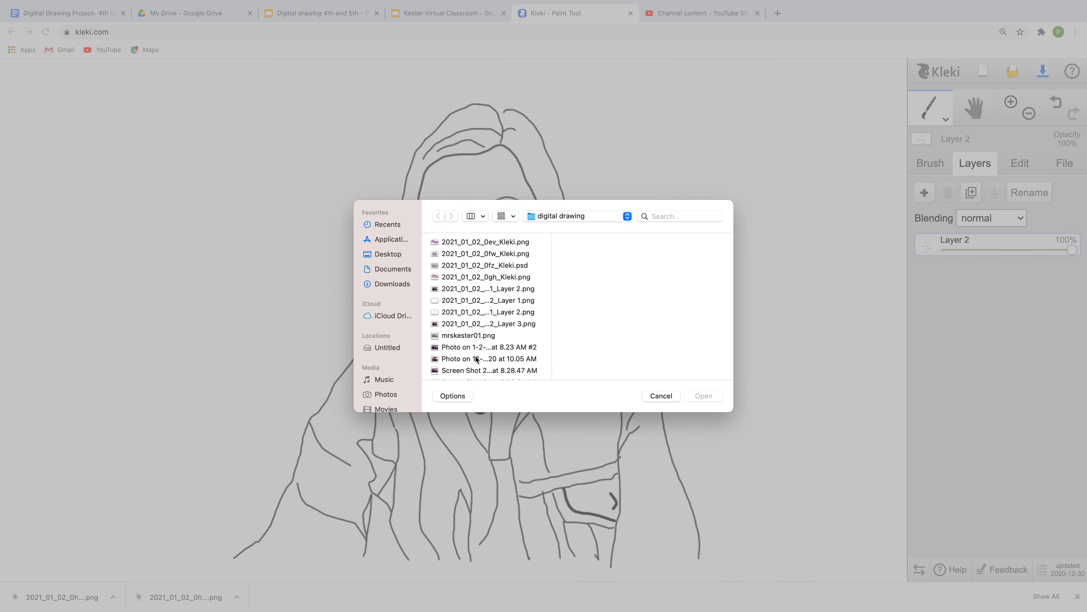
click(483, 349)
click(704, 396)
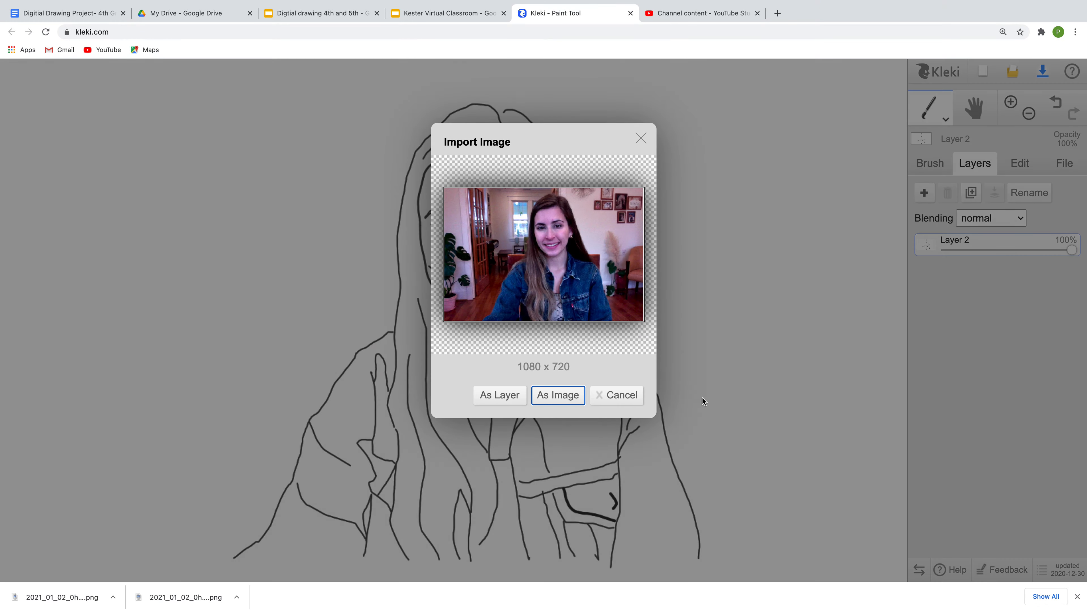
click(514, 399)
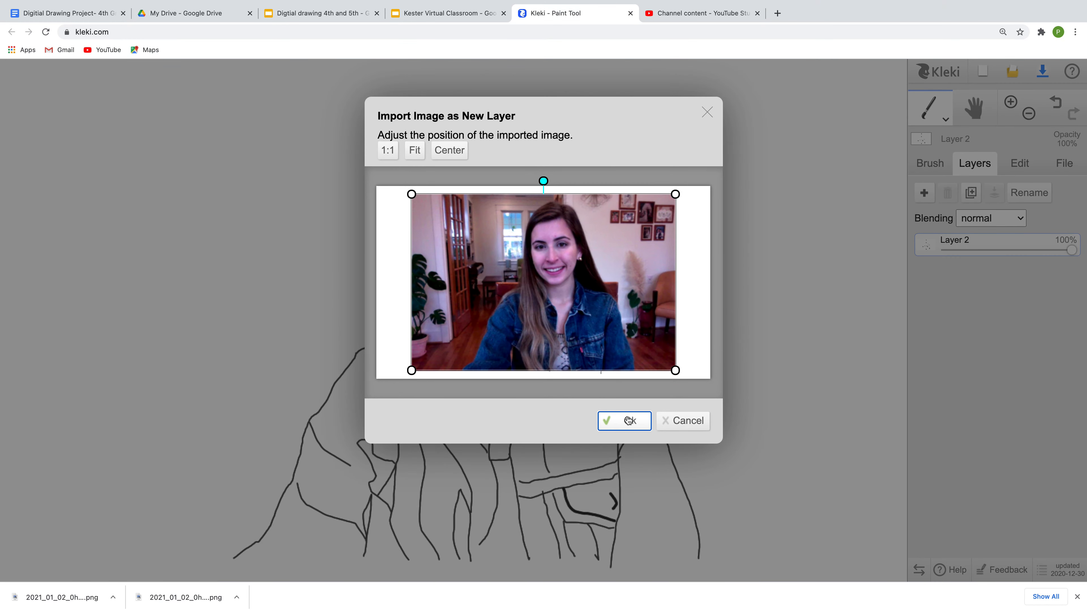
click(628, 420)
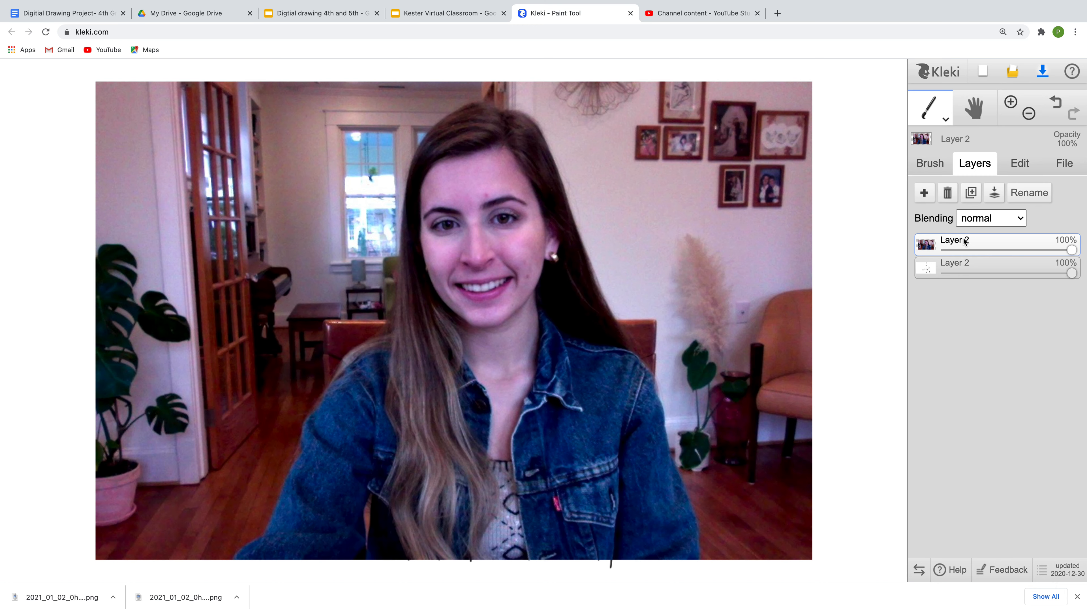
click(948, 193)
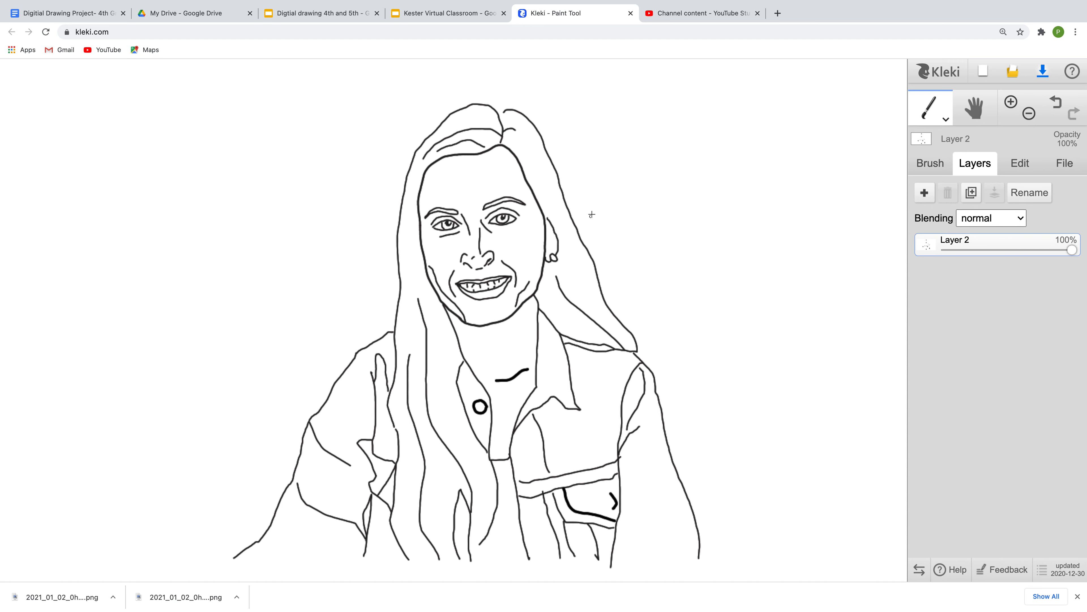
Set the brush to a pale yellow skin tone with size 19 and opacity 24, undoing the test stroke.
click(932, 162)
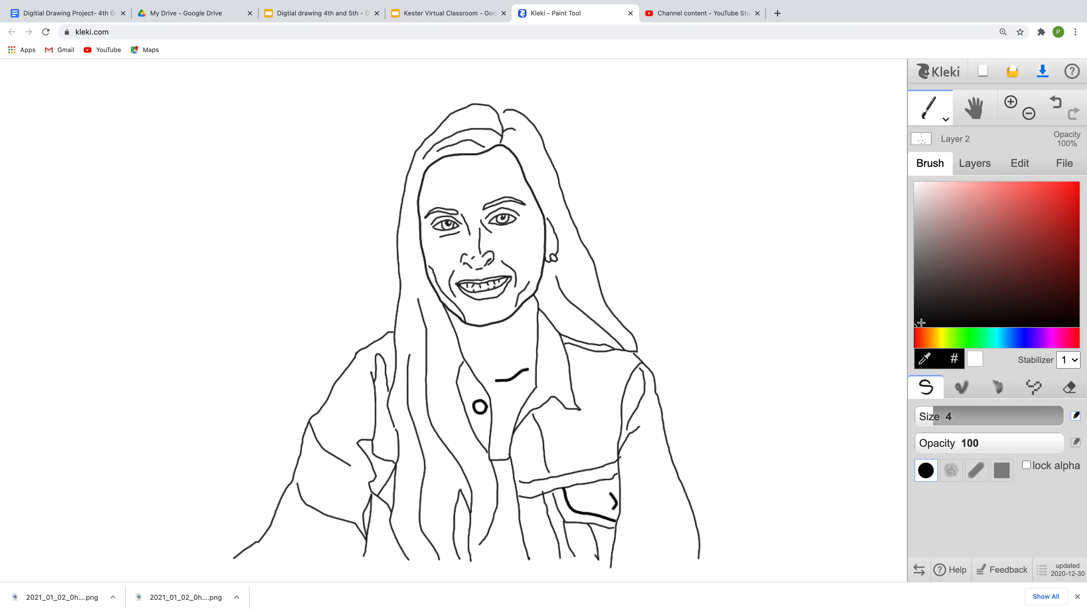
click(937, 337)
mouse_move(957, 186)
mouse_down()
mouse_move(976, 184)
mouse_move(938, 184)
mouse_up()
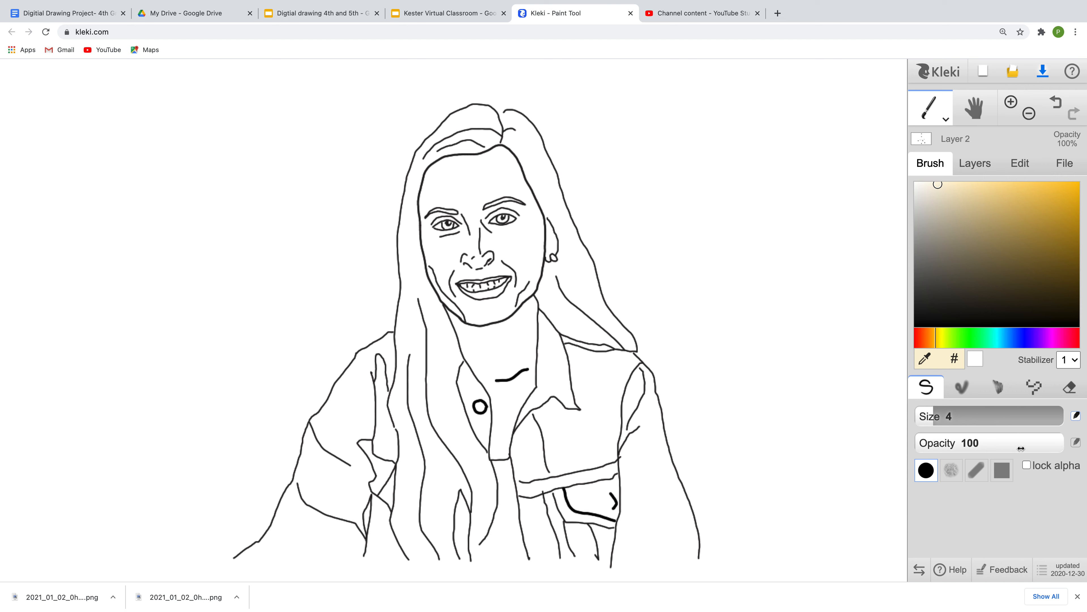
mouse_move(612, 300)
mouse_down()
mouse_move(534, 336)
mouse_move(602, 321)
mouse_up()
key(ctrl+z)
drag(1011, 446, 979, 446)
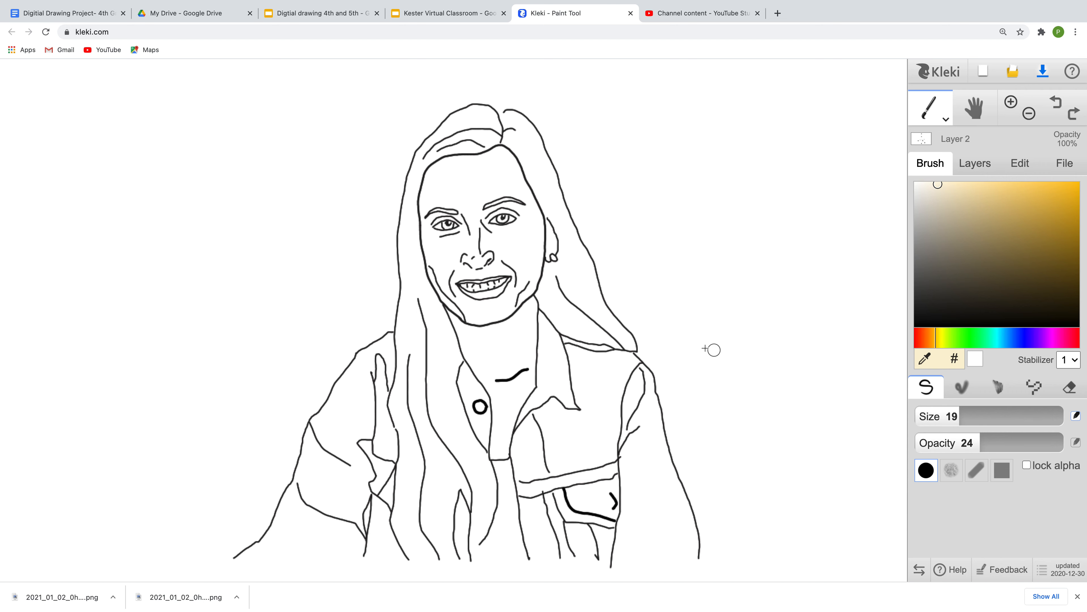
Paint the chin, cheeks and forehead pale yellow, enlarging the brush to size 49 for the broad areas.
mouse_move(527, 275)
mouse_down()
mouse_move(462, 303)
mouse_move(511, 309)
mouse_move(515, 302)
mouse_move(486, 307)
mouse_move(518, 278)
mouse_move(505, 245)
mouse_move(522, 232)
mouse_move(527, 244)
mouse_move(528, 232)
mouse_move(499, 240)
mouse_up()
click(989, 411)
mouse_move(502, 188)
mouse_down()
mouse_move(495, 168)
mouse_move(446, 185)
mouse_move(482, 187)
mouse_move(503, 177)
mouse_move(437, 189)
mouse_up()
mouse_move(445, 235)
mouse_down()
mouse_move(446, 276)
mouse_move(439, 250)
mouse_up()
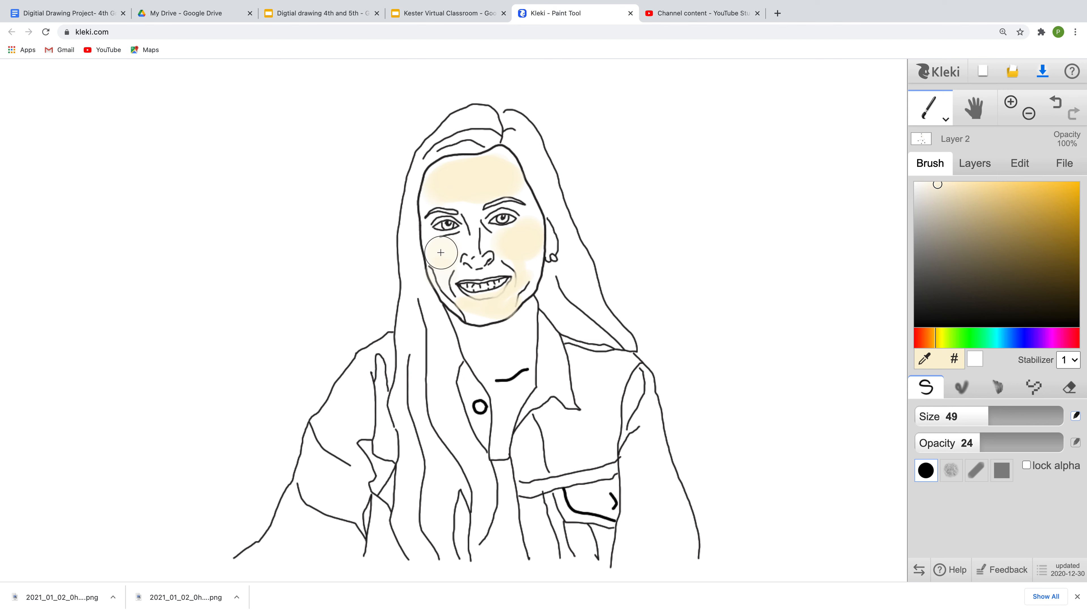
Fill the remaining gaps around the nose, eyes, mouth and face edges in pale yellow, using brush sizes 29 and 15.
drag(977, 420, 959, 419)
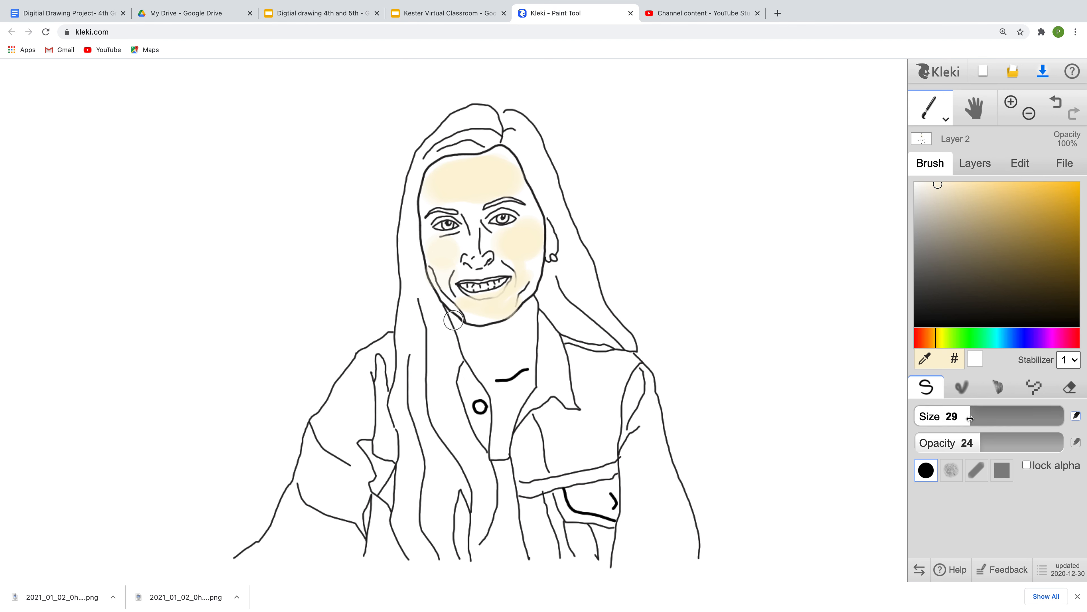
drag(474, 245, 468, 207)
drag(497, 154, 508, 171)
mouse_move(537, 219)
mouse_down()
mouse_move(525, 202)
mouse_move(528, 267)
mouse_up()
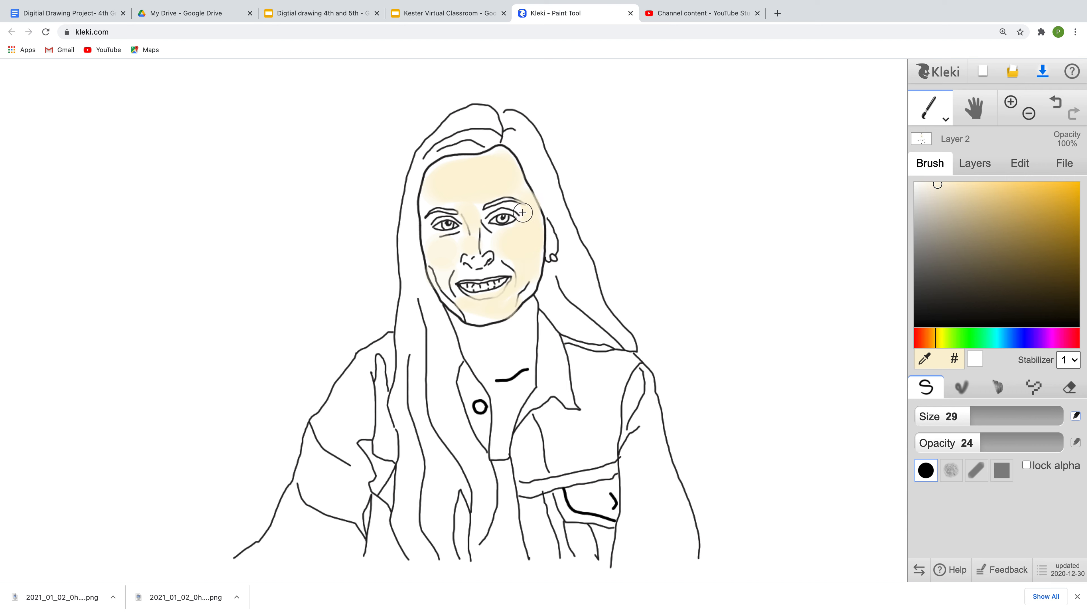
click(457, 283)
drag(438, 278, 433, 243)
click(959, 419)
click(955, 419)
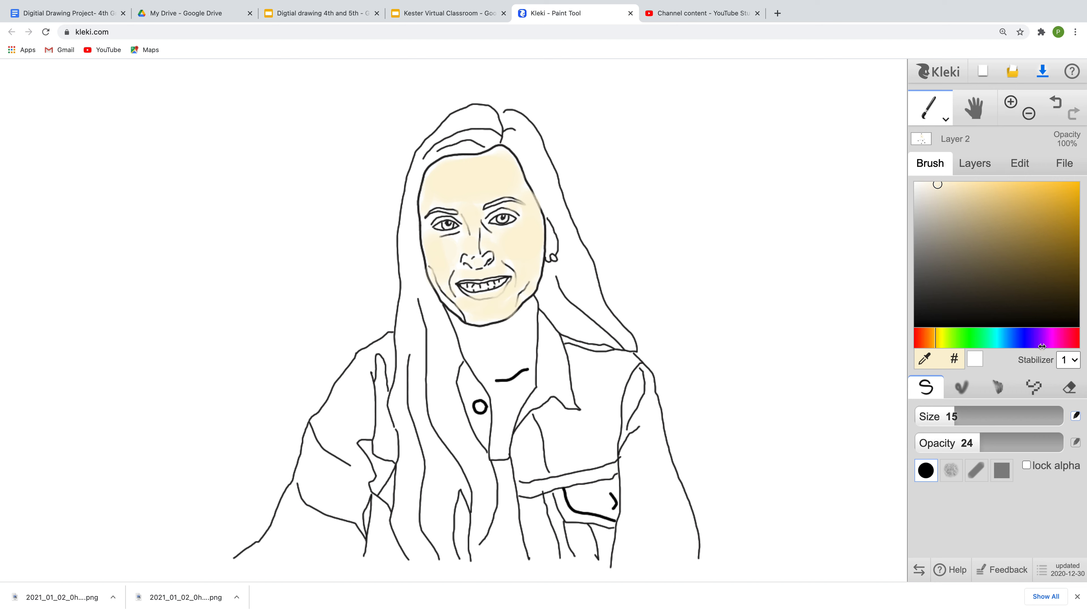
Change the brush color to a light pink.
click(1053, 340)
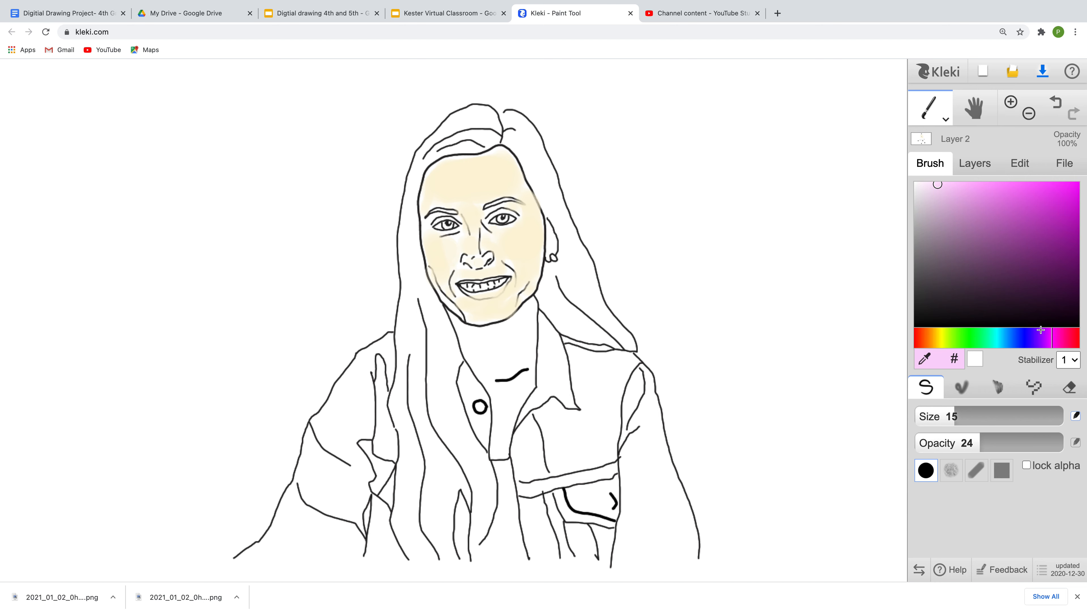
drag(1052, 337, 1046, 320)
drag(964, 197, 947, 186)
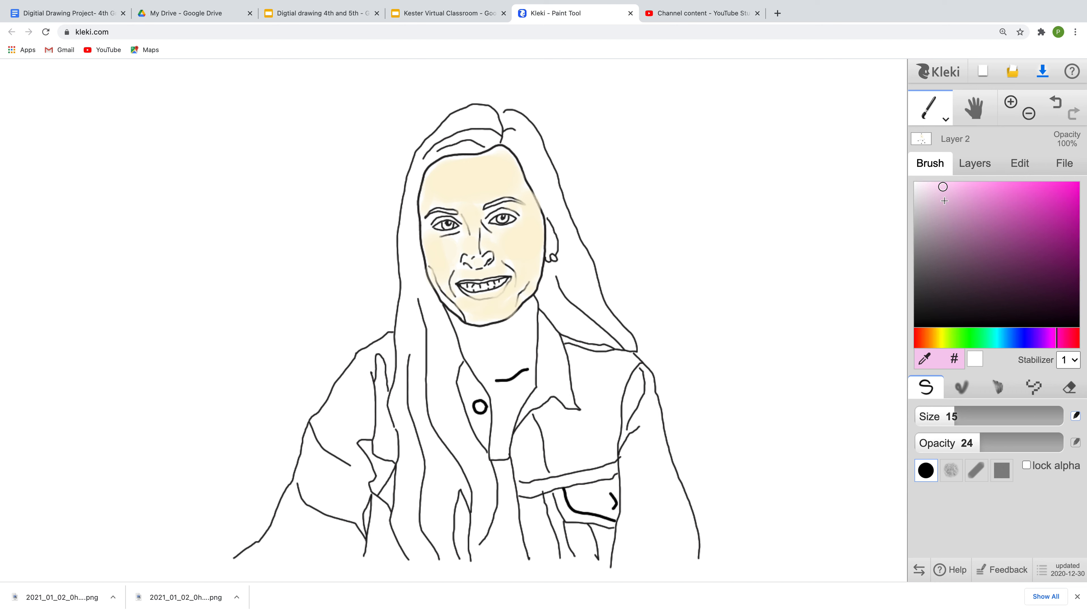
Paint the crown and the hair beside the face light pink with brush sizes 59 and 34, and set the size to 71.
drag(988, 424, 994, 422)
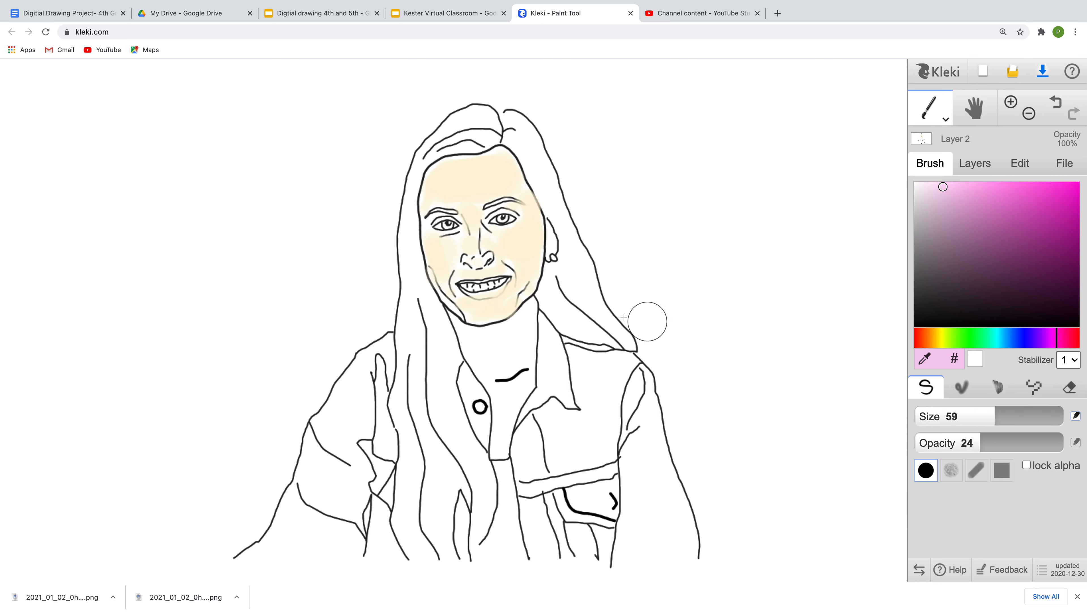
drag(493, 118, 452, 137)
drag(984, 412, 976, 416)
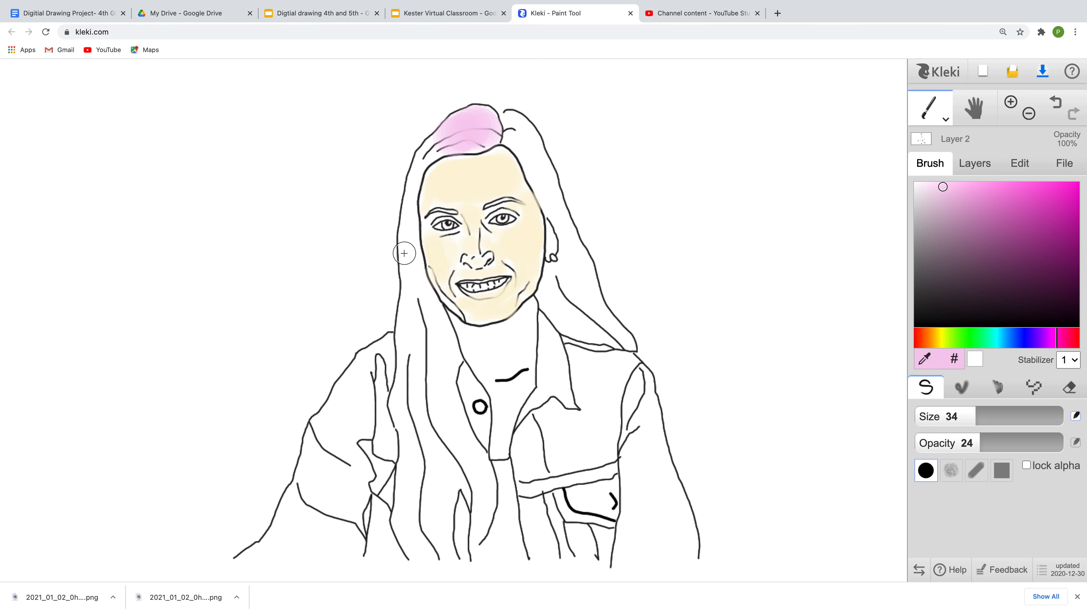
mouse_move(406, 250)
mouse_down()
mouse_move(406, 211)
mouse_move(441, 146)
mouse_up()
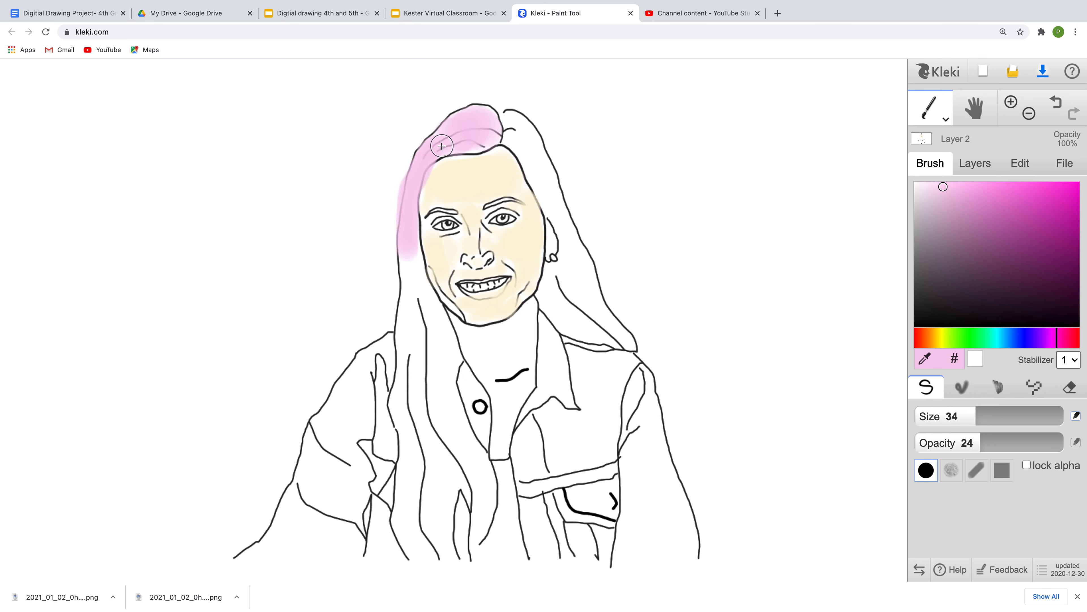
drag(409, 252, 441, 341)
click(1003, 418)
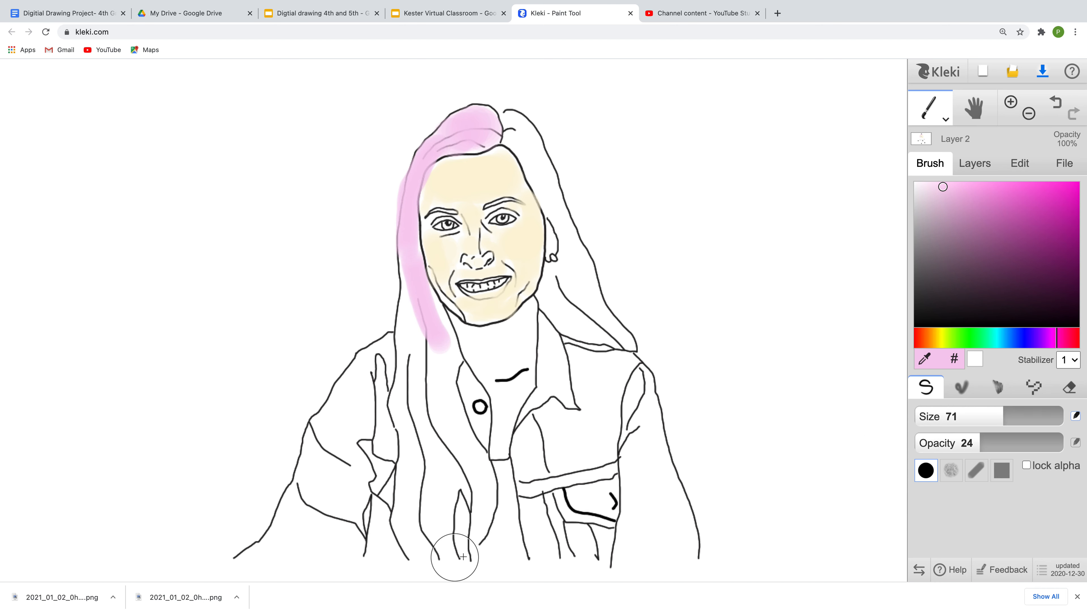
click(457, 533)
mouse_move(458, 533)
mouse_down()
mouse_move(430, 402)
mouse_move(432, 334)
mouse_move(434, 435)
mouse_move(468, 496)
mouse_up()
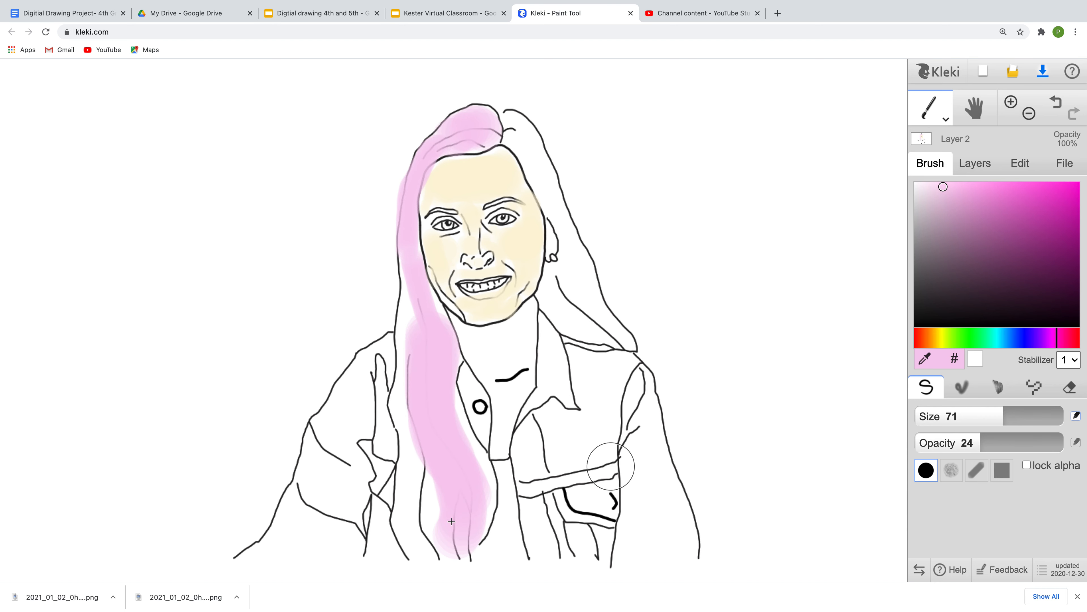
click(1053, 102)
Lower the opacity to 9 and paint the long lock and the hair on the earring side light pink, using sizes 71 and 46.
click(944, 443)
mouse_move(447, 548)
mouse_down()
mouse_move(469, 466)
mouse_move(437, 409)
mouse_move(422, 318)
mouse_move(427, 515)
mouse_move(455, 538)
mouse_move(469, 483)
mouse_up()
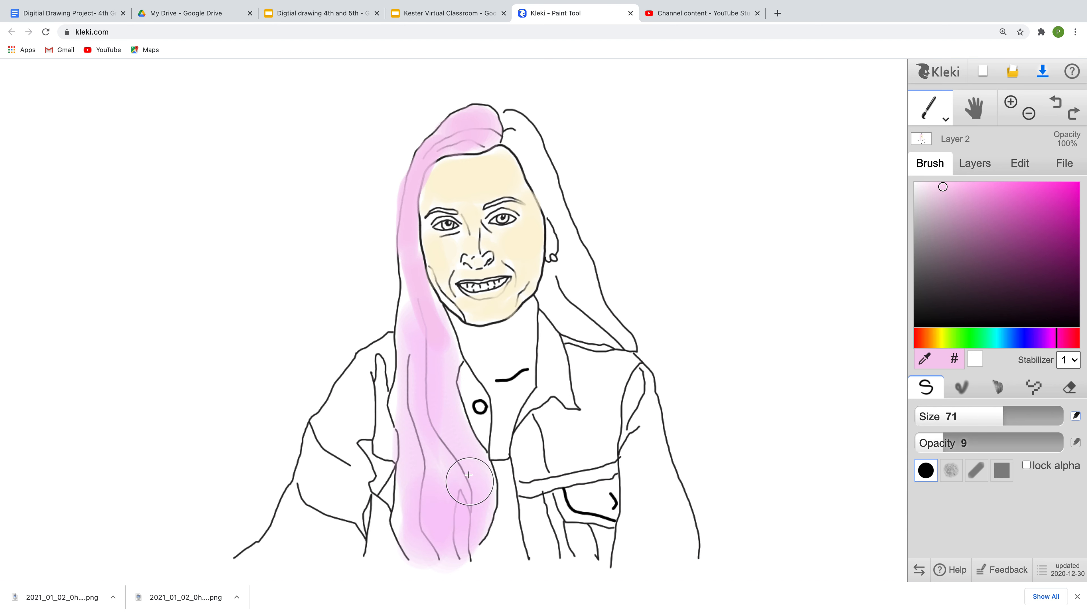
drag(421, 296, 433, 349)
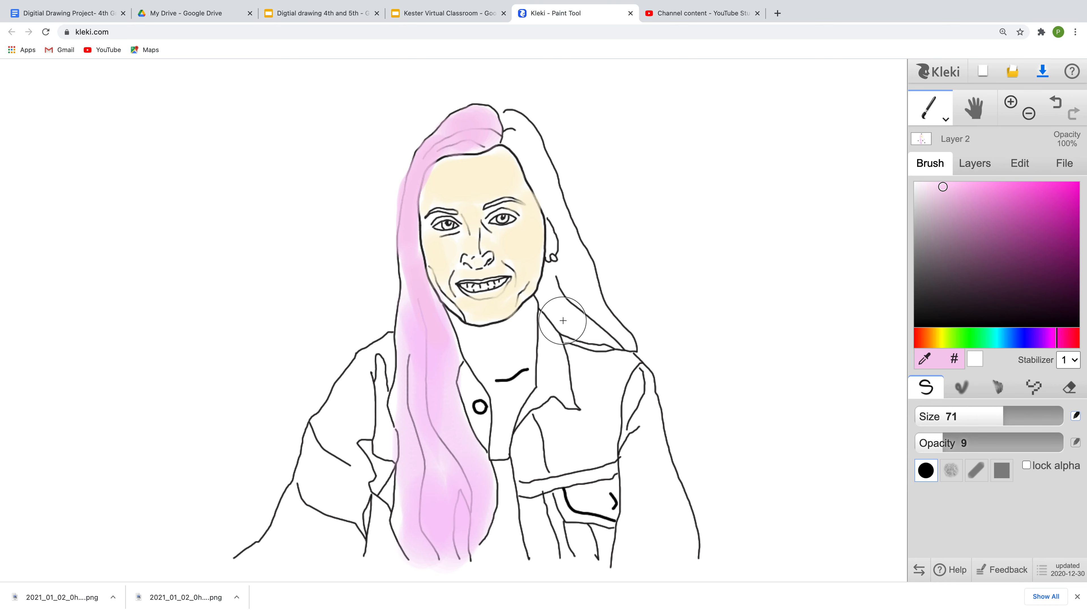
mouse_move(603, 330)
mouse_down()
mouse_move(572, 311)
mouse_move(571, 280)
mouse_move(584, 305)
mouse_move(564, 255)
mouse_up()
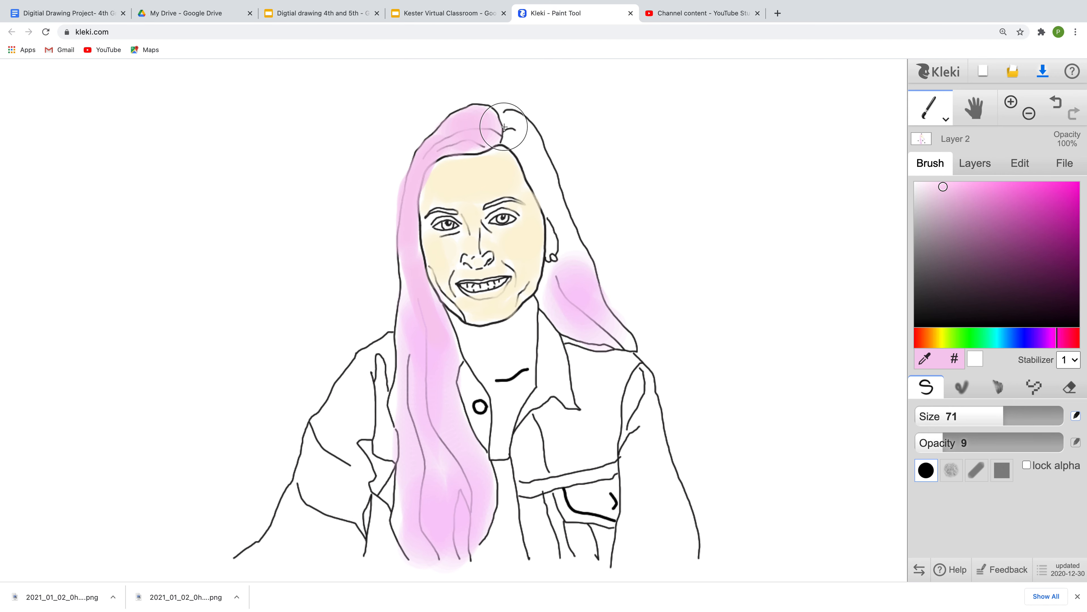
click(986, 417)
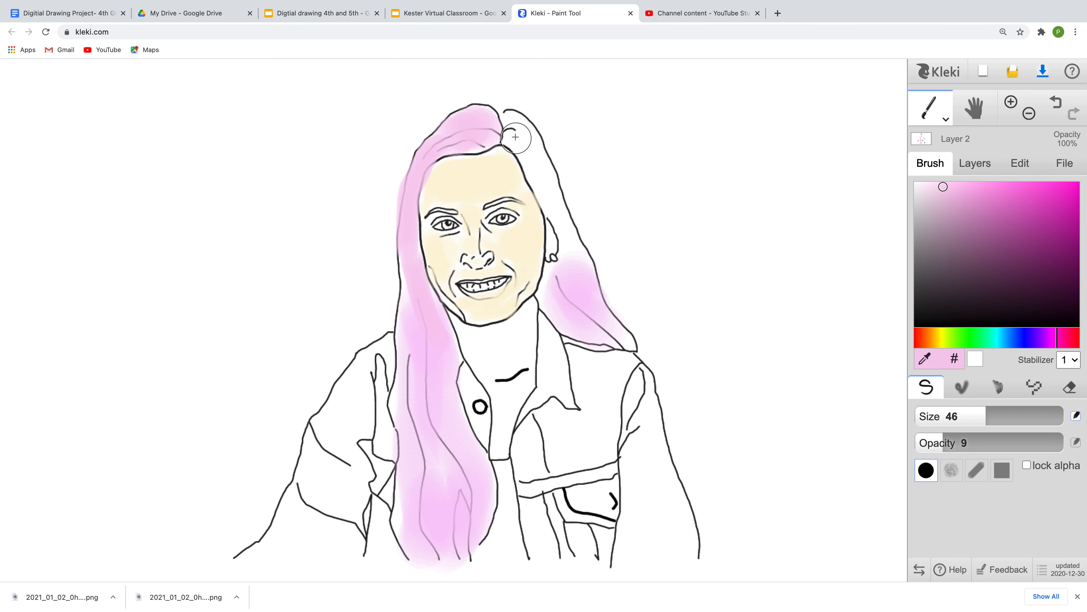
mouse_move(514, 125)
mouse_down()
mouse_move(552, 170)
mouse_move(518, 121)
mouse_move(579, 281)
mouse_move(614, 334)
mouse_move(564, 315)
mouse_move(557, 277)
mouse_up()
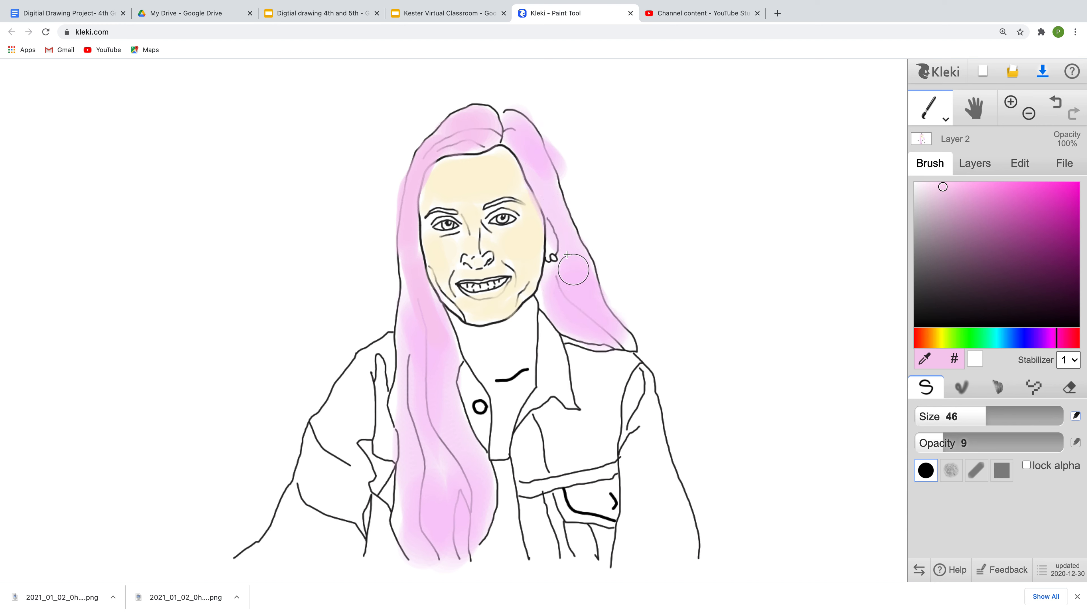
Change the color to dark purple at size 8.6 and paint thin strands over the crown and the hair on the earring side.
drag(1036, 340, 1048, 338)
click(1030, 230)
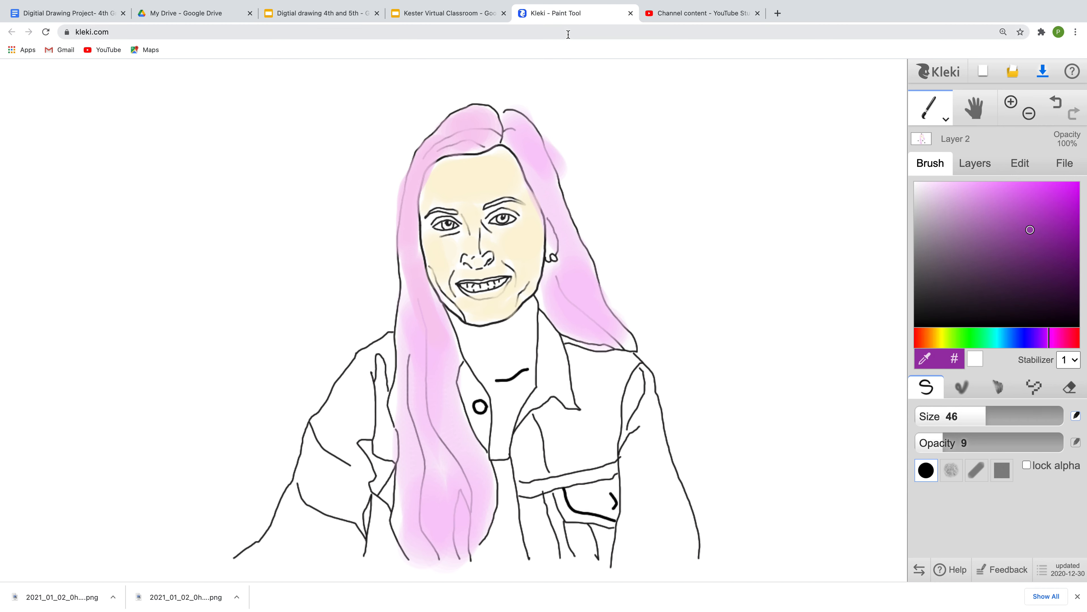
drag(983, 418, 945, 417)
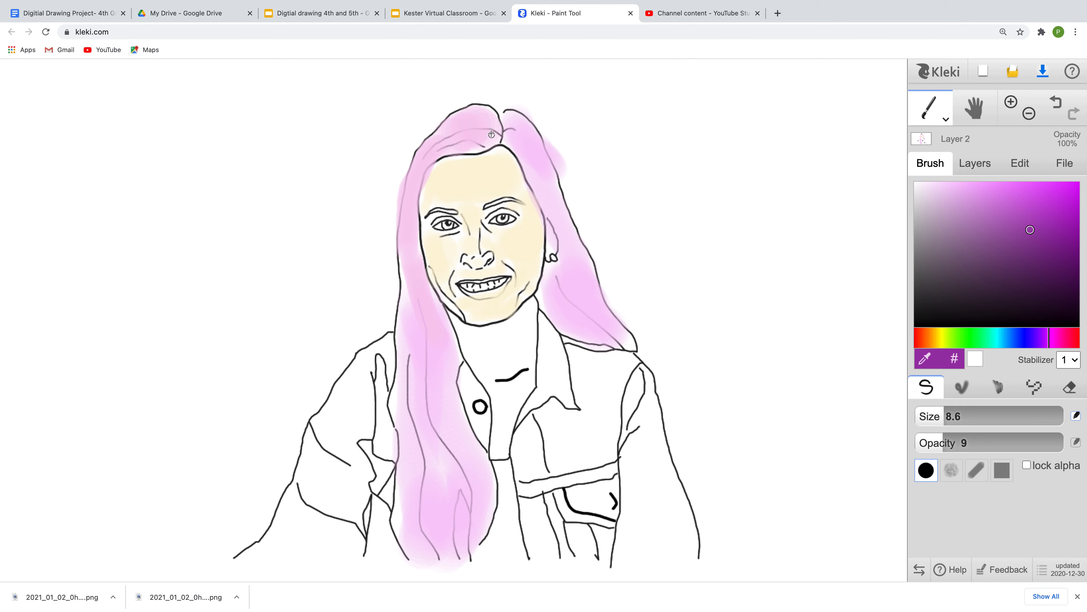
drag(450, 135, 409, 169)
drag(526, 148, 619, 335)
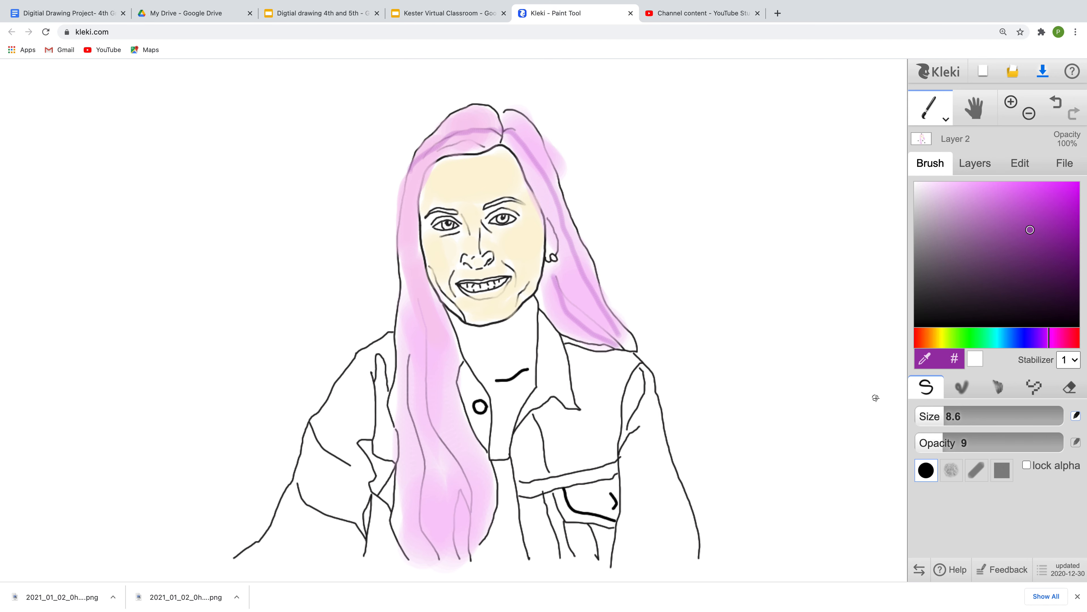
Enlarge the brush to size 28 and paint broad purple streaks along the long lock, the crown and the hair on the earring side.
click(969, 423)
mouse_move(465, 559)
mouse_down()
mouse_move(460, 480)
mouse_move(426, 412)
mouse_move(406, 262)
mouse_up()
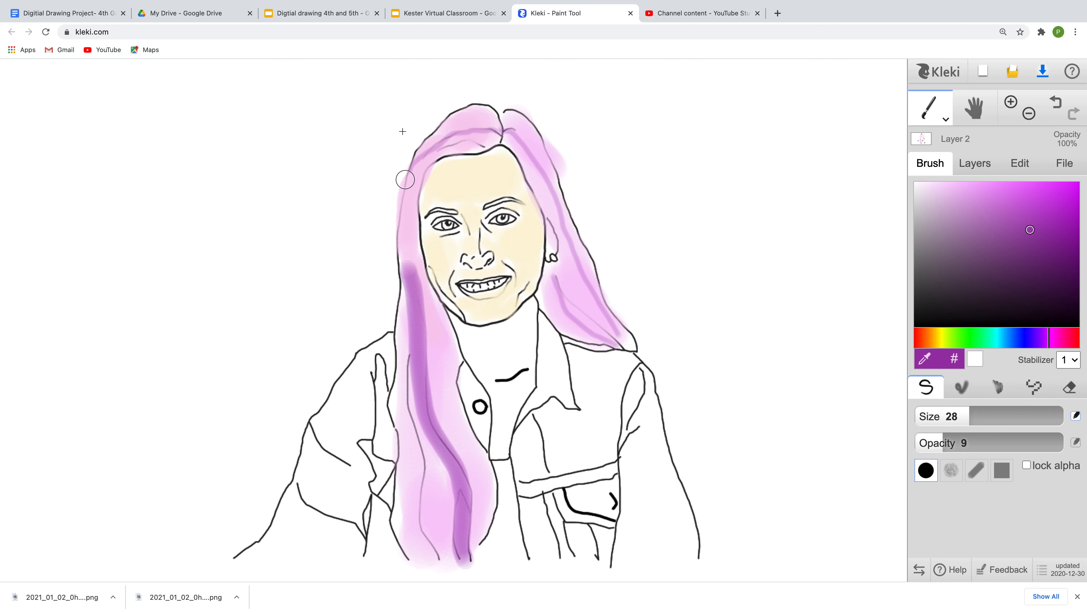
mouse_move(492, 132)
mouse_down()
mouse_move(450, 127)
mouse_move(424, 149)
mouse_move(487, 131)
mouse_move(448, 137)
mouse_move(422, 165)
mouse_up()
key(ctrl+z)
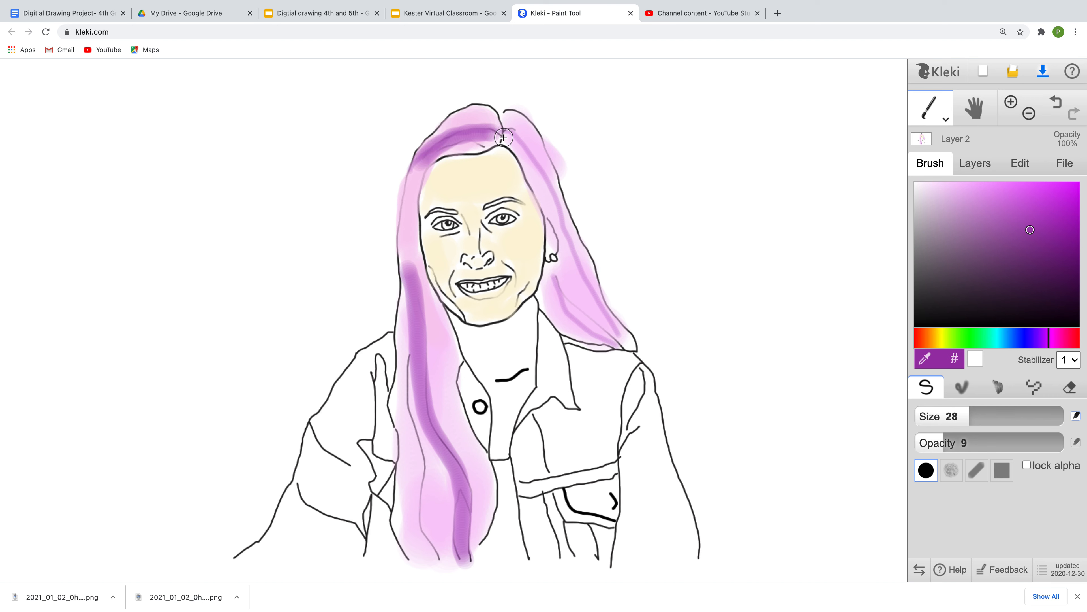
mouse_move(510, 134)
mouse_down()
mouse_move(542, 170)
mouse_move(586, 264)
mouse_up()
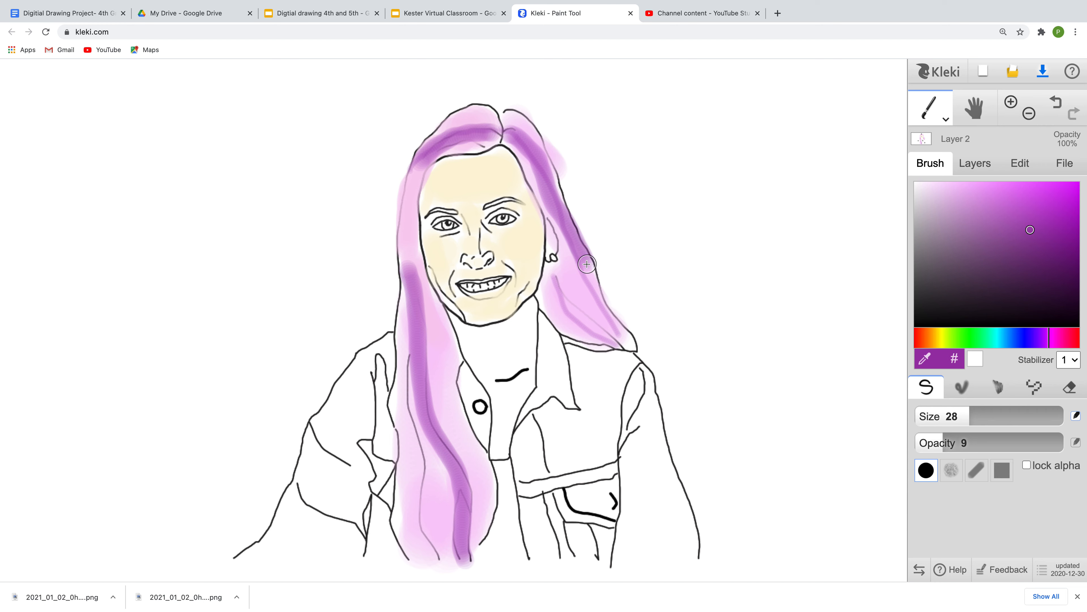
mouse_move(429, 564)
mouse_down()
mouse_move(400, 400)
mouse_move(404, 314)
mouse_move(422, 311)
mouse_move(414, 282)
mouse_move(407, 321)
mouse_move(420, 300)
mouse_move(415, 270)
mouse_move(453, 380)
mouse_up()
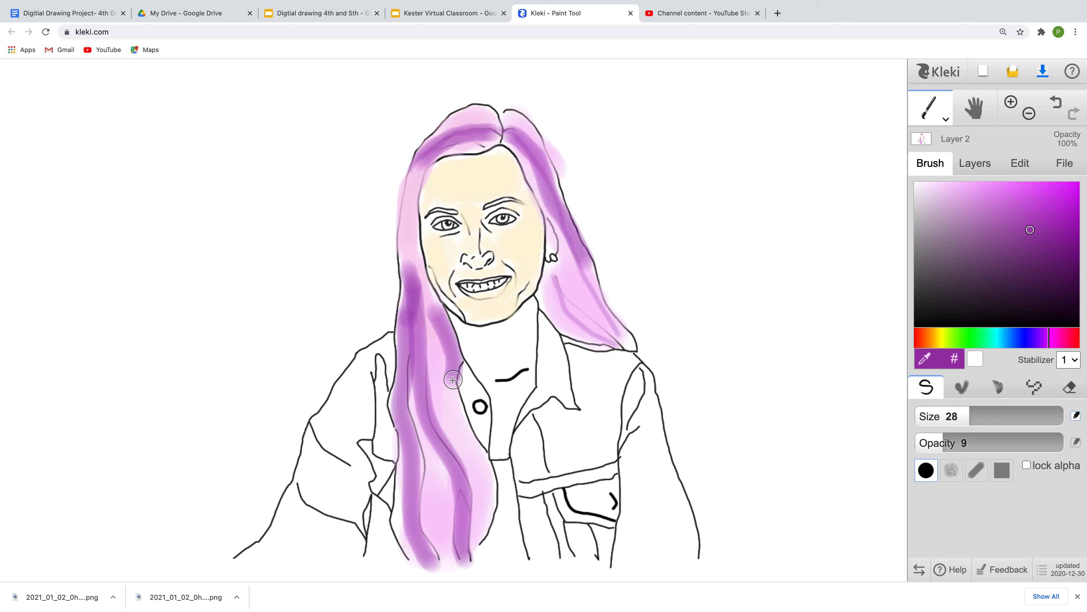
mouse_move(563, 325)
mouse_down()
mouse_move(537, 284)
mouse_move(560, 278)
mouse_up()
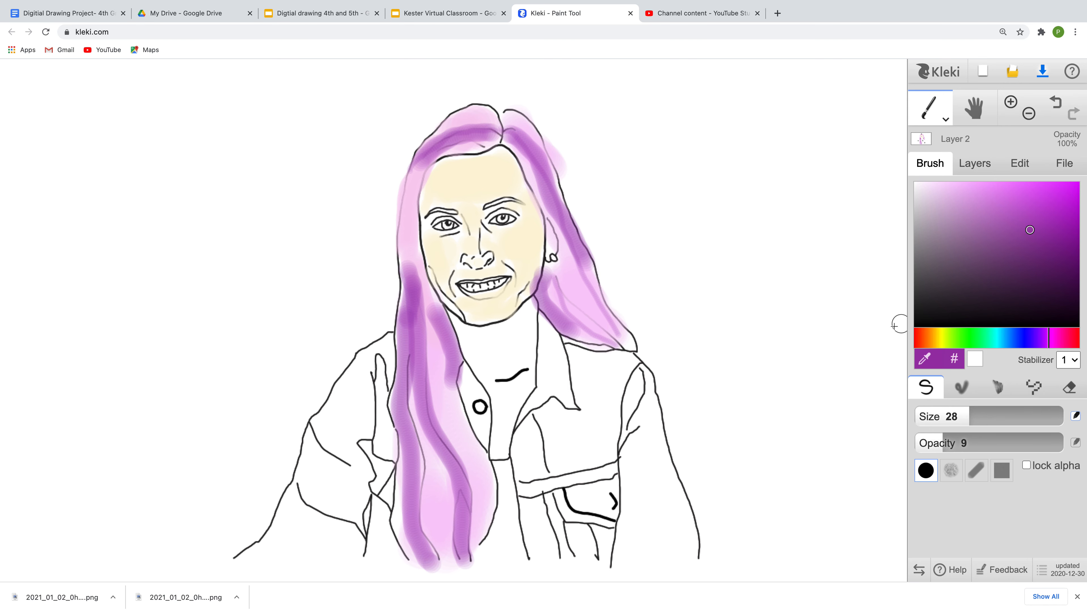
Change the brush color to a dark brown.
click(939, 340)
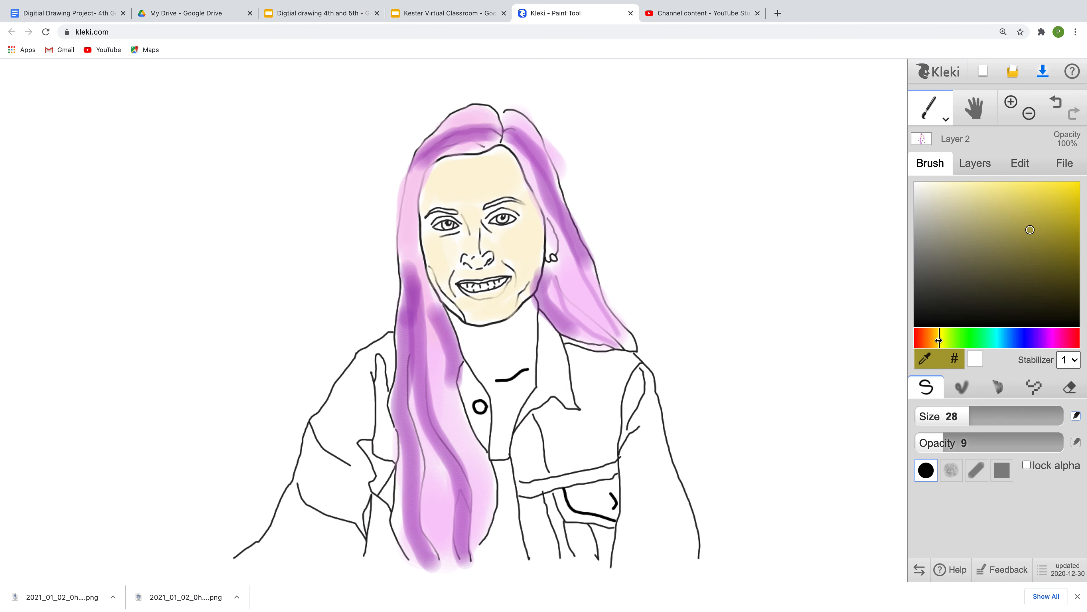
click(928, 337)
click(1040, 267)
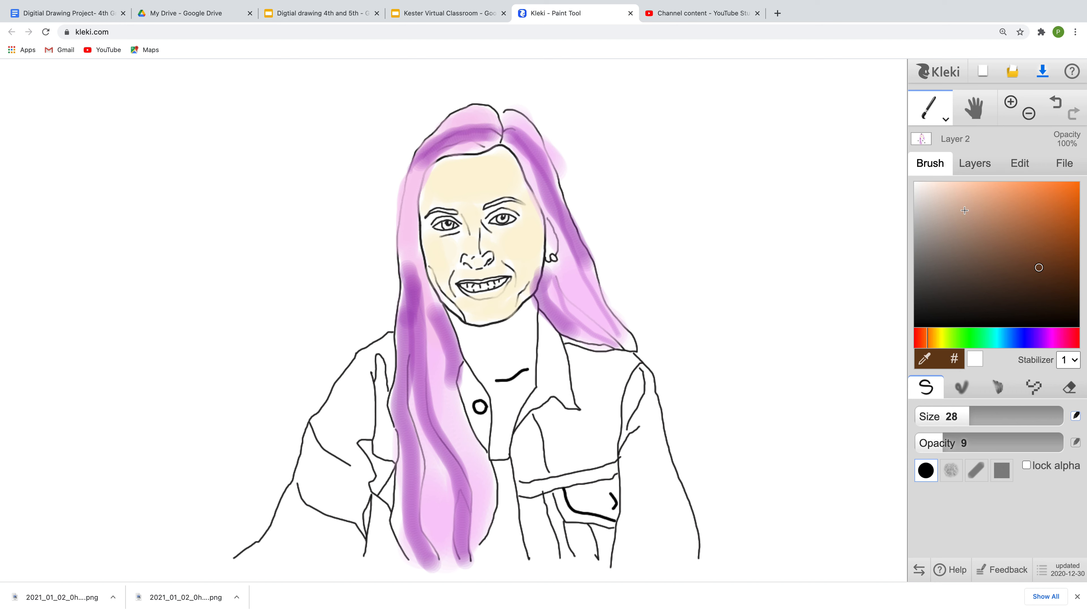
click(968, 168)
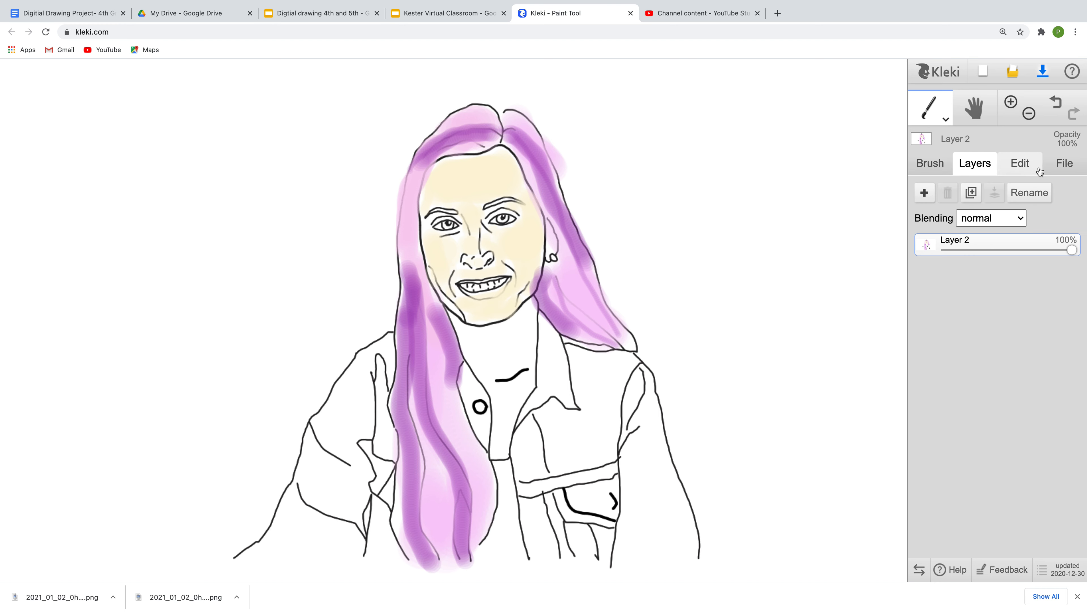
click(938, 166)
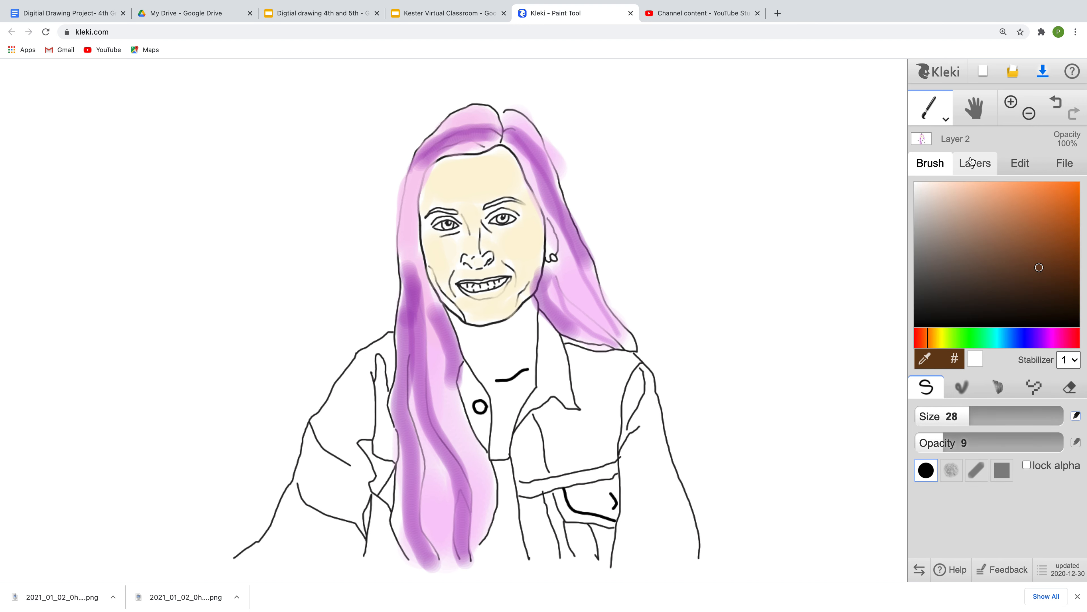
click(978, 165)
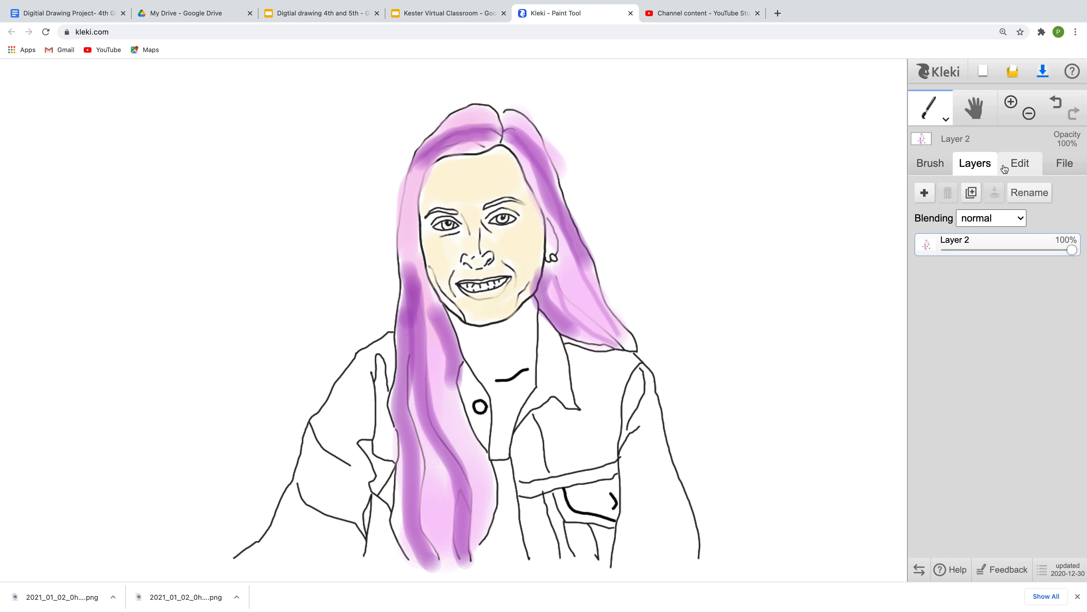
click(937, 170)
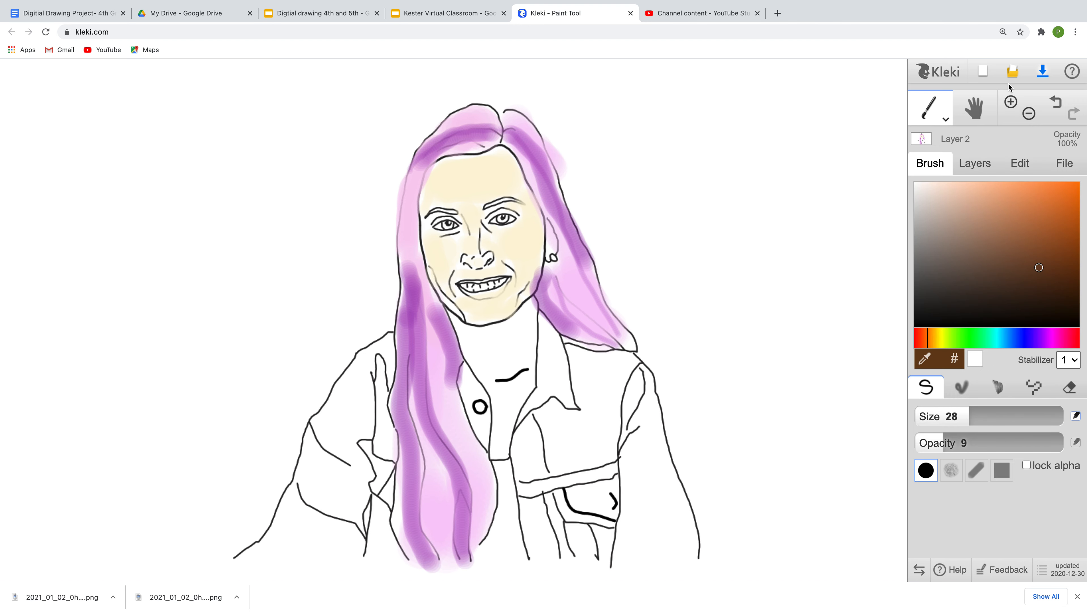
Save the drawing as a PNG and move the downloaded file into the desktop's digital drawing folder, returning to the full-screen drawing.
click(1033, 75)
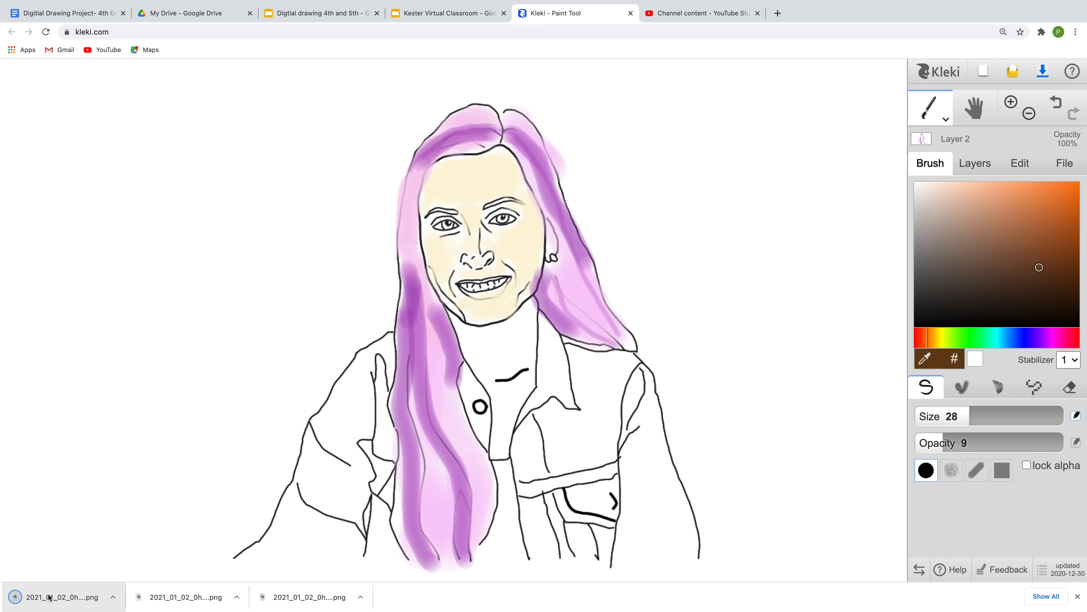
mouse_move(30, 4)
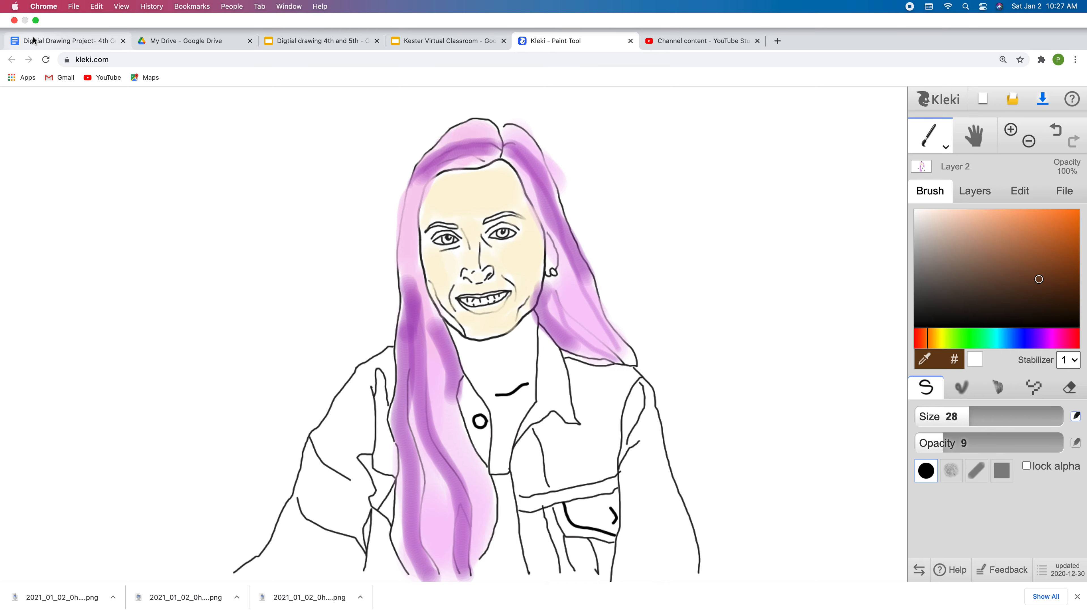
click(35, 20)
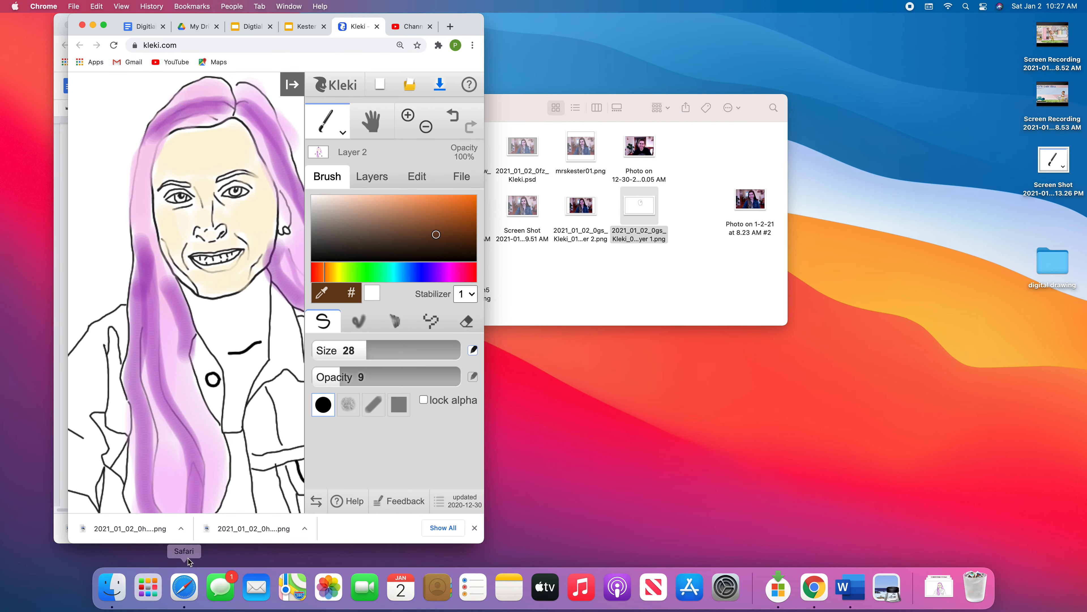
mouse_move(158, 527)
mouse_down()
mouse_move(376, 409)
mouse_move(892, 248)
mouse_move(1072, 292)
mouse_move(1047, 266)
mouse_up()
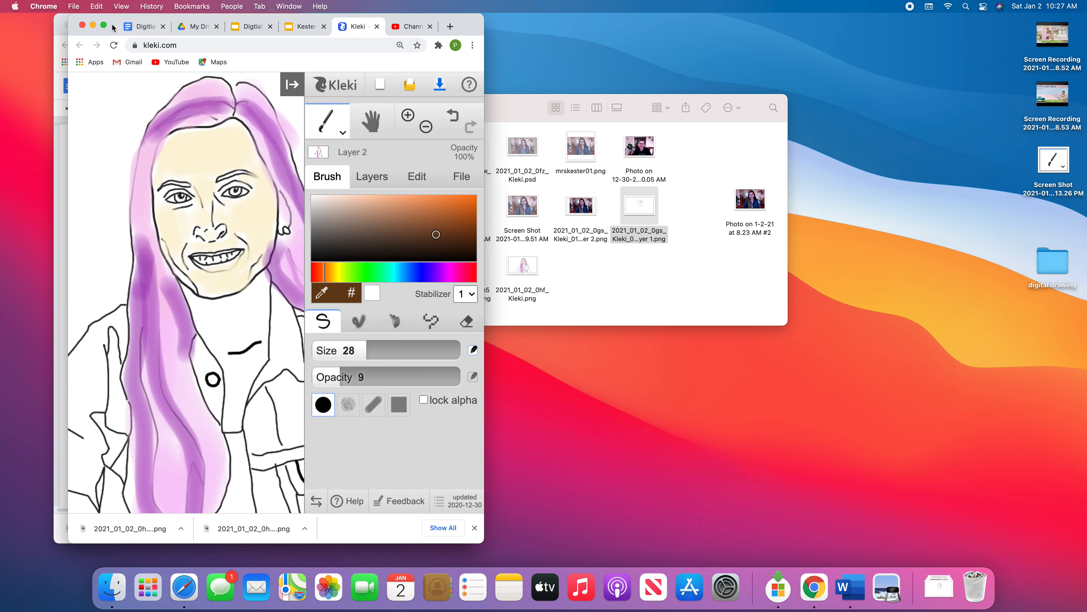
click(103, 25)
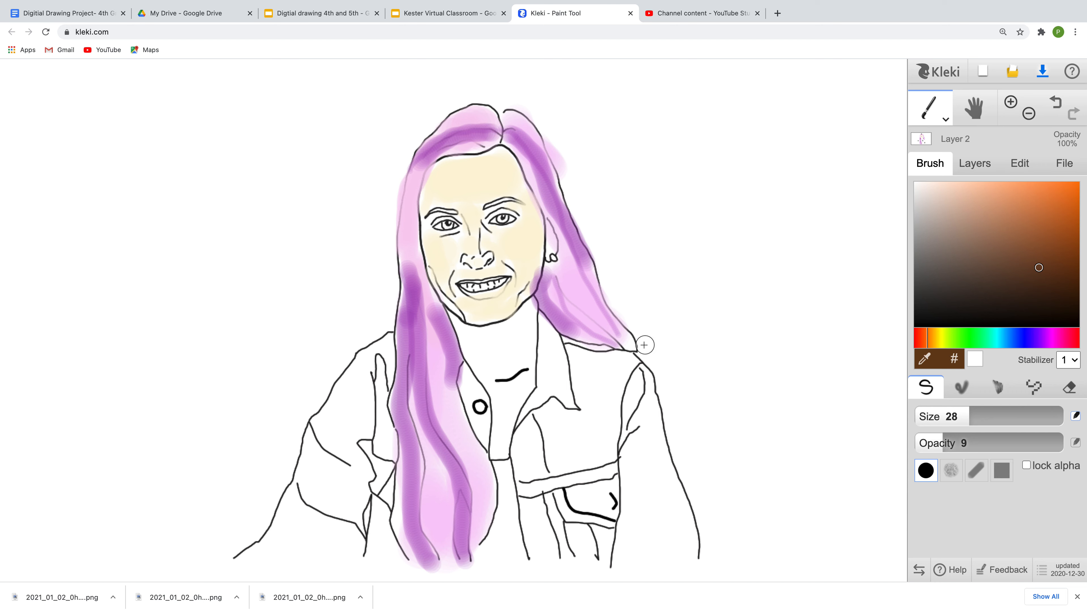
Try a brown stroke on the hair tip near the shoulder and undo it.
drag(633, 345, 607, 322)
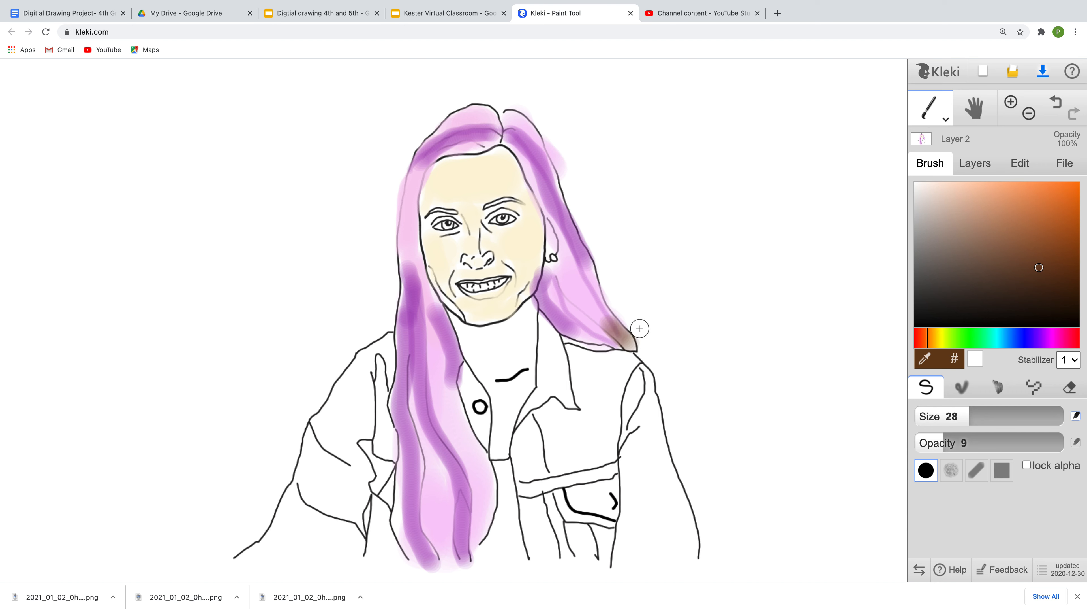
key(ctrl+z)
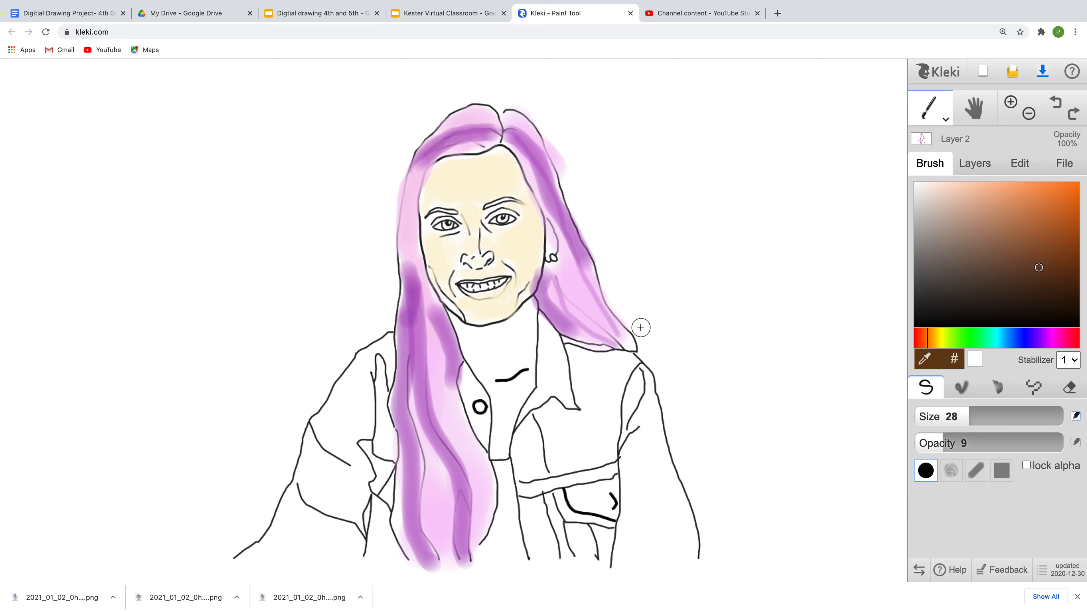